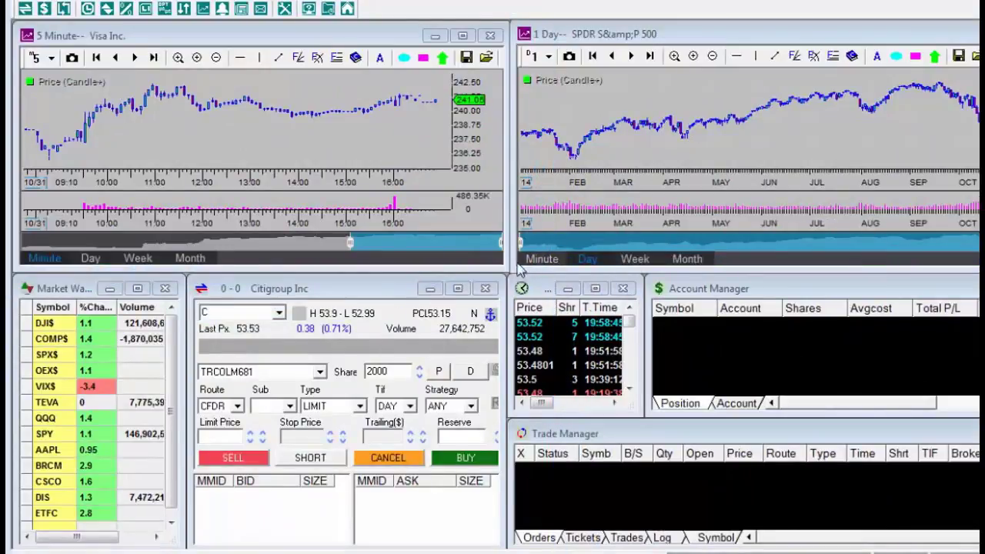
# - Drag the SPDR 1 Day chart window's bottom-left corner so it covers most of the screen
pyautogui.moveTo(514, 265); pyautogui.dragTo(24, 543)
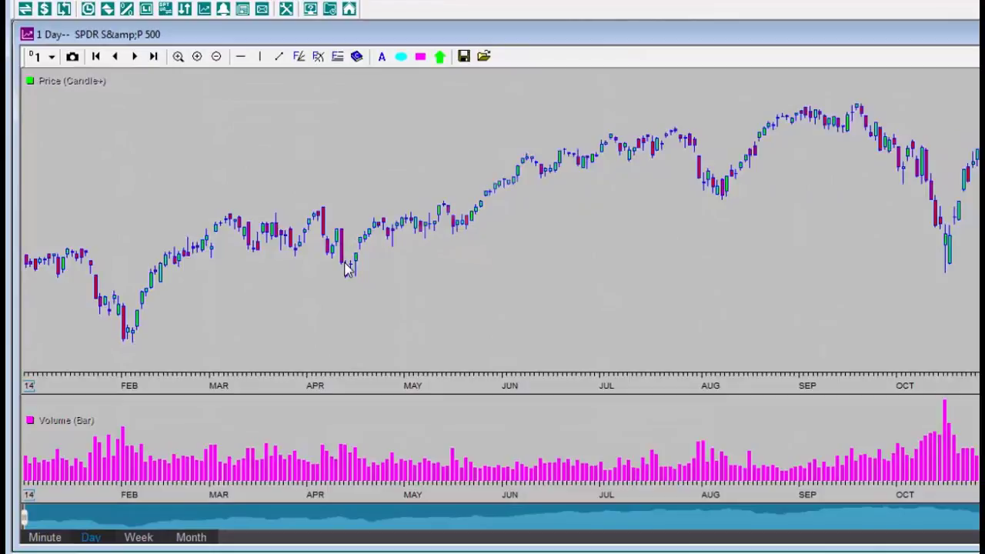
# - Cycle the SPDR chart through Week and Month intervals, finishing on Minute candles
pyautogui.click(138, 537)
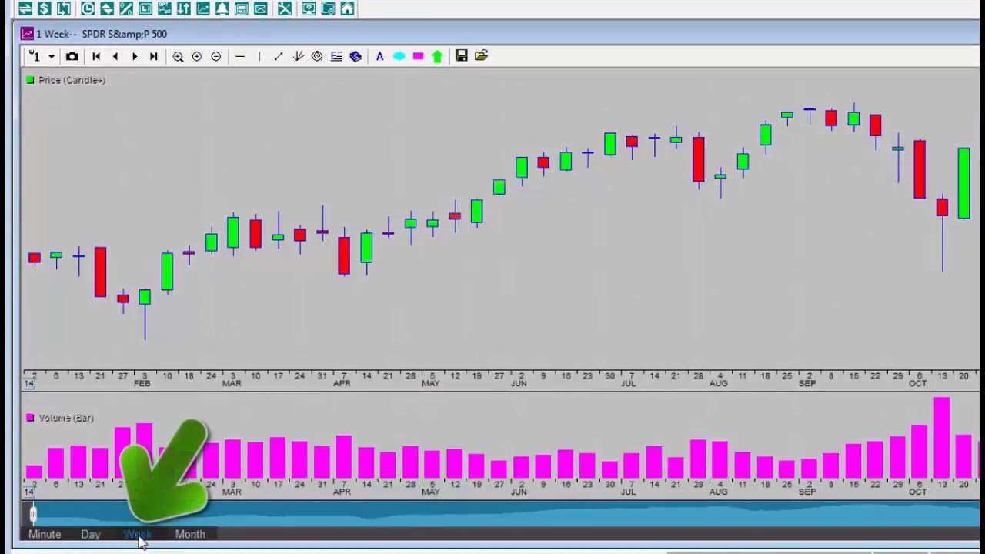
pyautogui.click(189, 537)
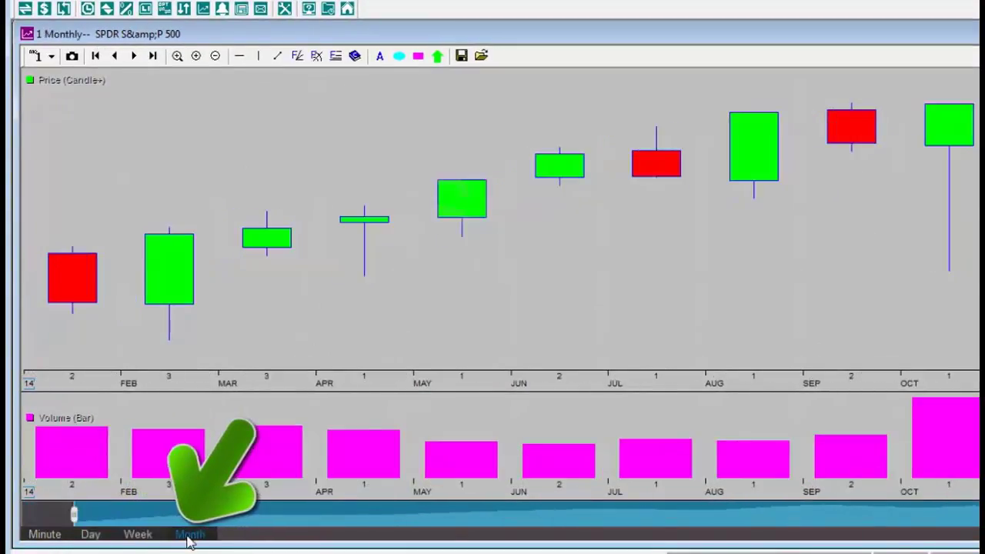
pyautogui.click(37, 538)
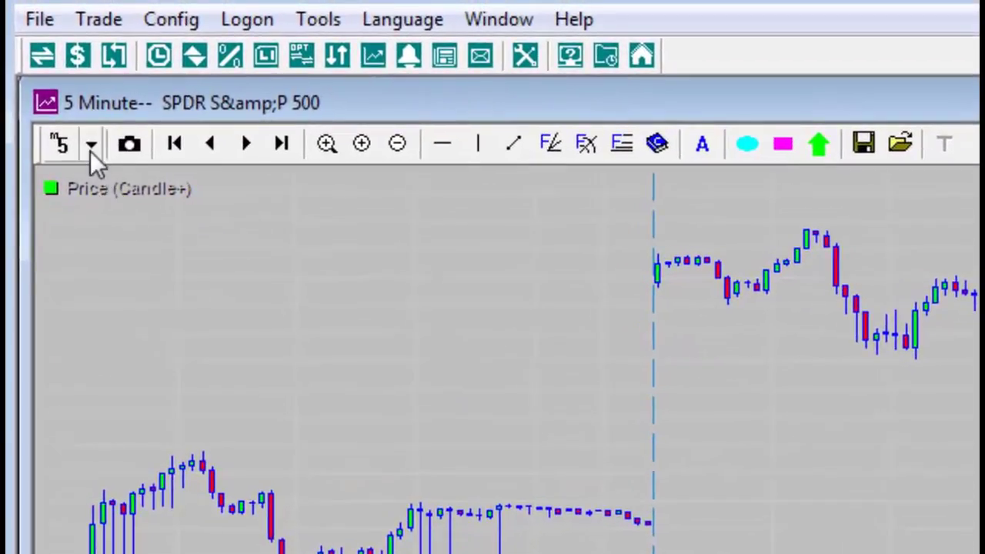
# - Switch the SPDR chart to 5 min candles and zoom out twice to span 10/27–10/31
pyautogui.click(90, 151)
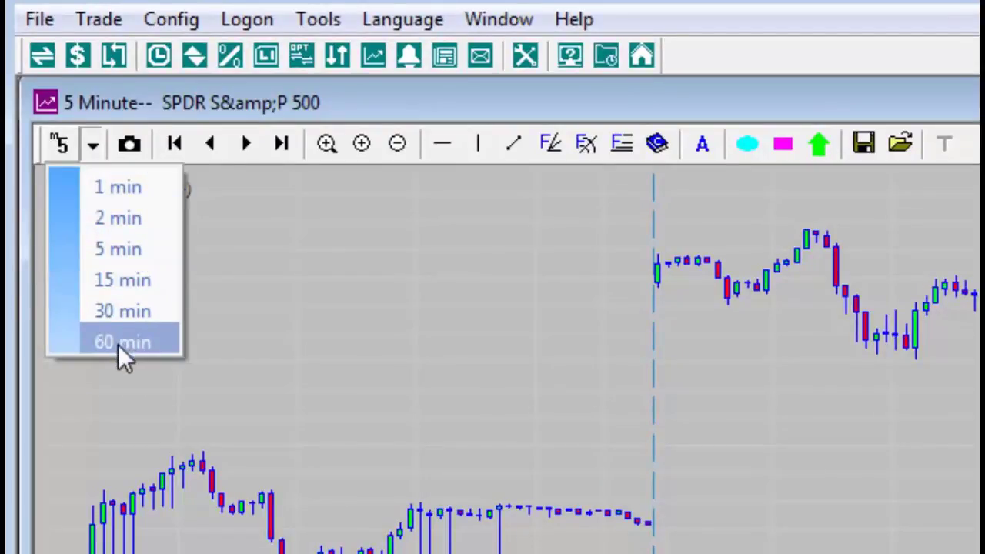
pyautogui.click(130, 255)
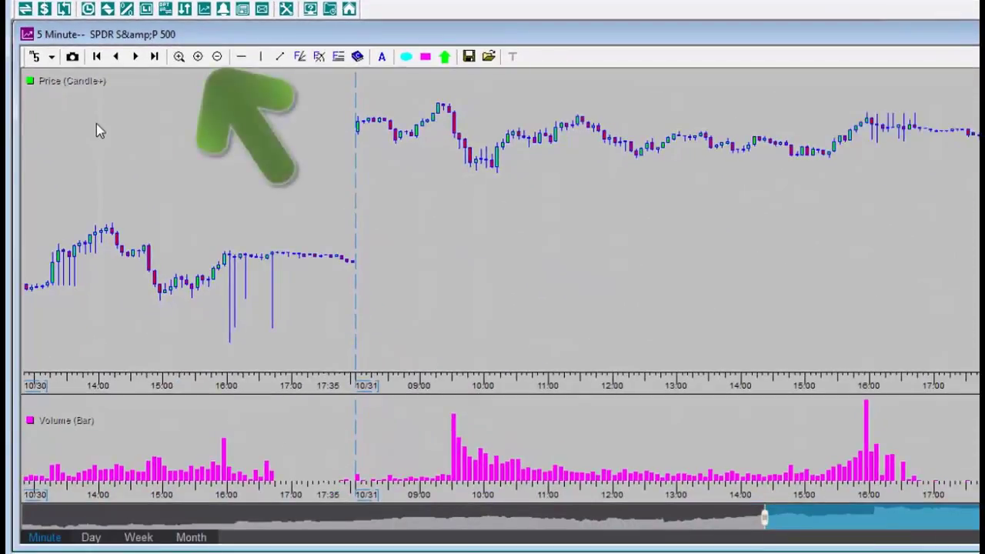
pyautogui.click(218, 57)
pyautogui.click(217, 58)
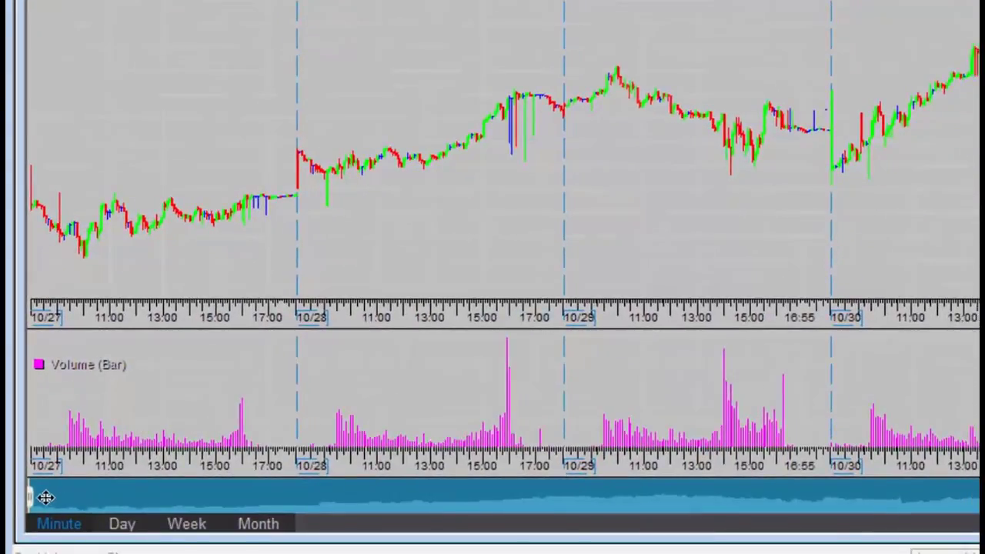
# - Narrow the chart to 10/30–10/31 and load the Visa symbol V
pyautogui.moveTo(31, 500); pyautogui.dragTo(857, 486)
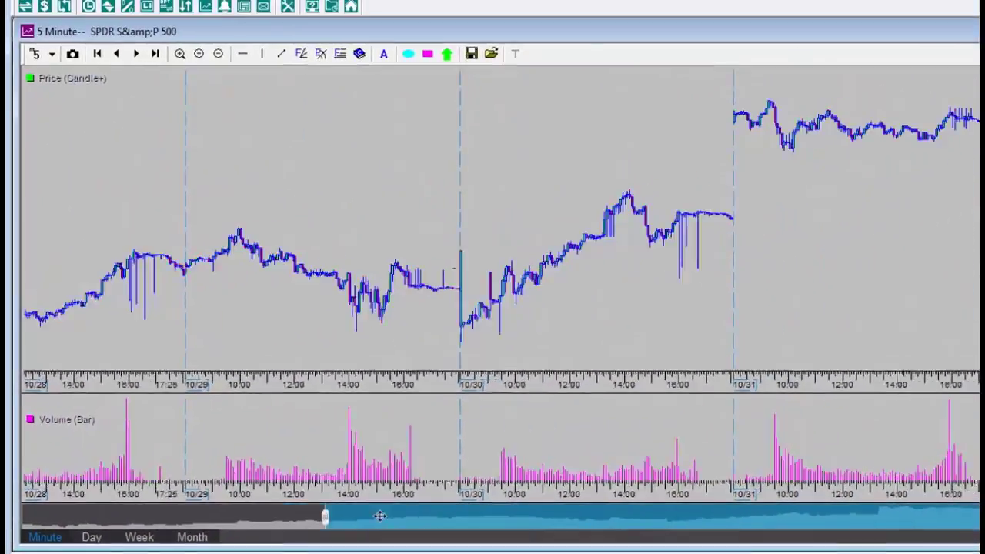
pyautogui.moveTo(634, 508); pyautogui.dragTo(765, 504)
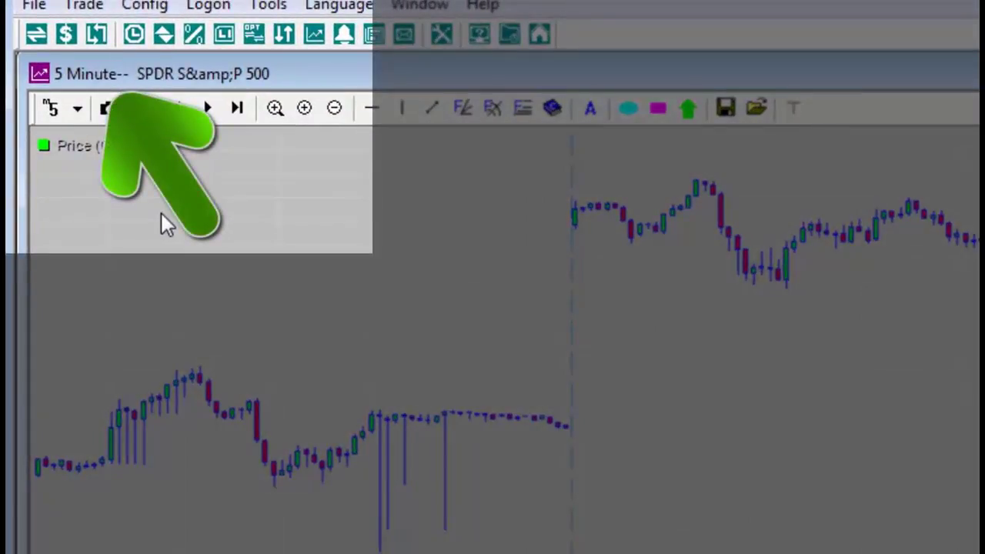
pyautogui.write('V')
pyautogui.press('Return')
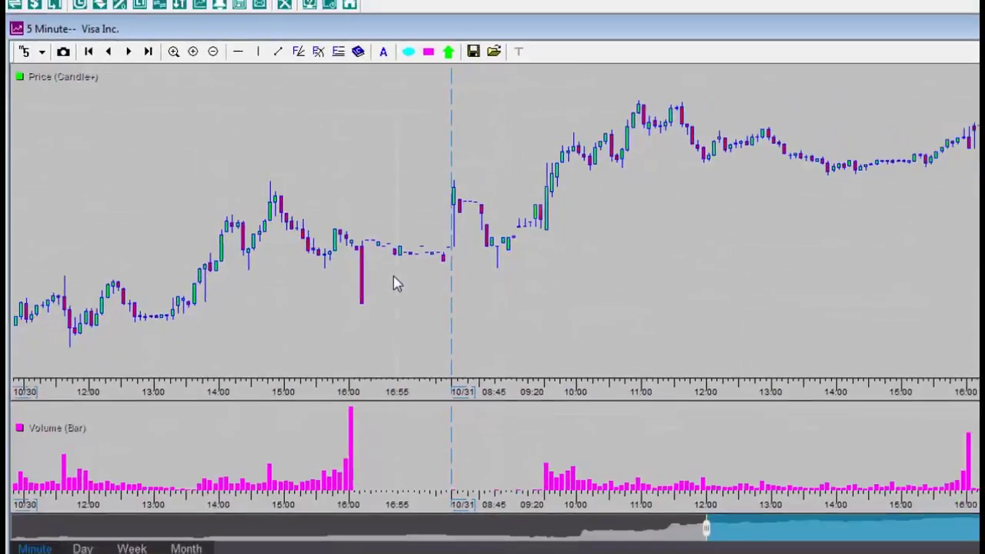
# - Turn off Show Pre/Post Market in the chart's Data Configure settings and confirm
pyautogui.rightClick(393, 277)
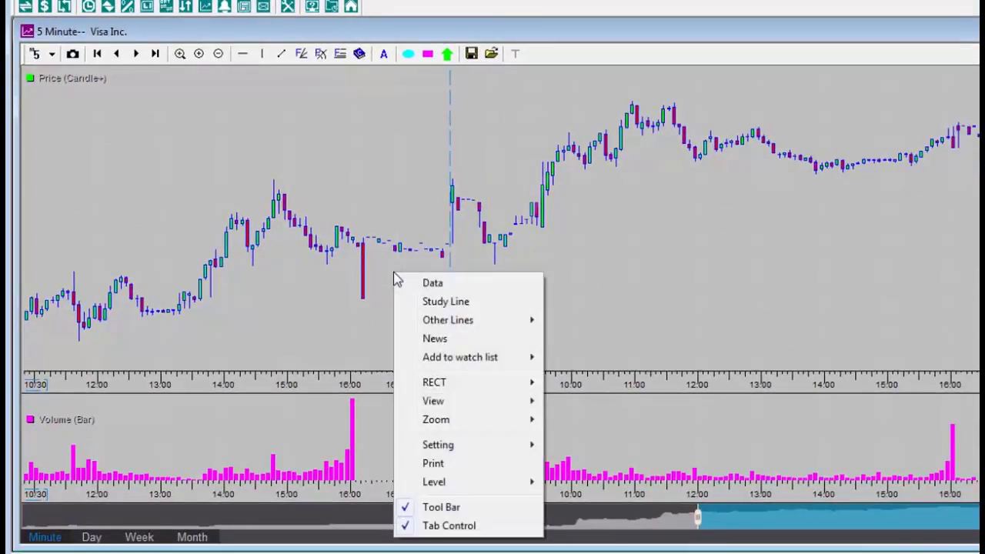
pyautogui.click(433, 283)
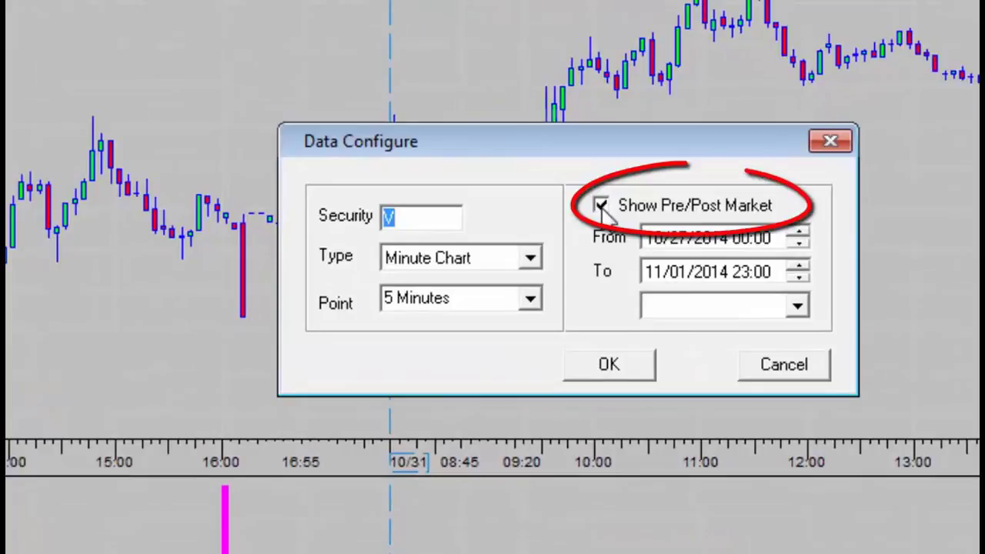
pyautogui.click(600, 207)
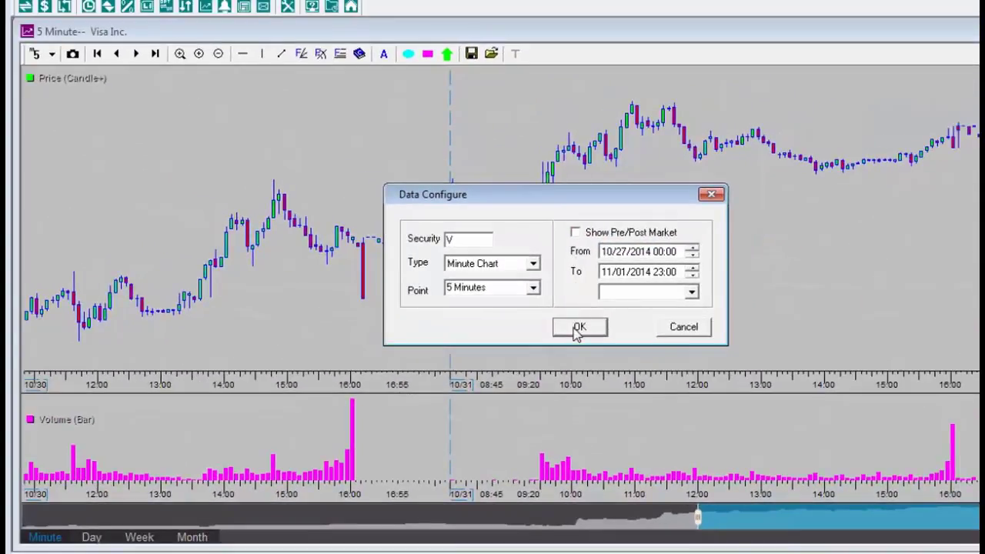
pyautogui.click(578, 328)
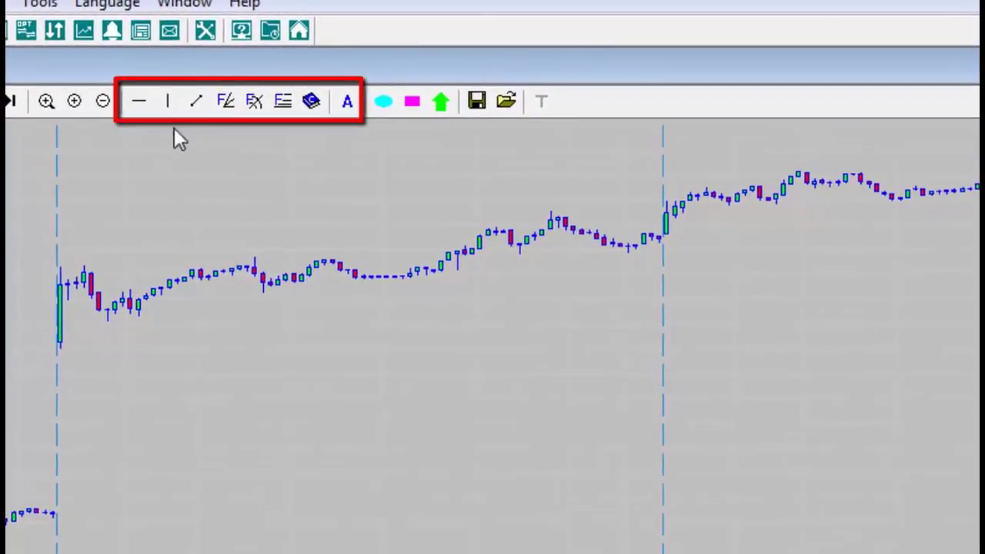
pyautogui.click(196, 101)
pyautogui.moveTo(608, 243)
pyautogui.mouseDown()
pyautogui.moveTo(699, 229)
pyautogui.moveTo(874, 172)
pyautogui.moveTo(931, 173)
pyautogui.mouseUp()
pyautogui.click(138, 100)
pyautogui.click(393, 347)
pyautogui.click(168, 103)
pyautogui.moveTo(538, 241); pyautogui.dragTo(512, 264)
pyautogui.click(694, 229)
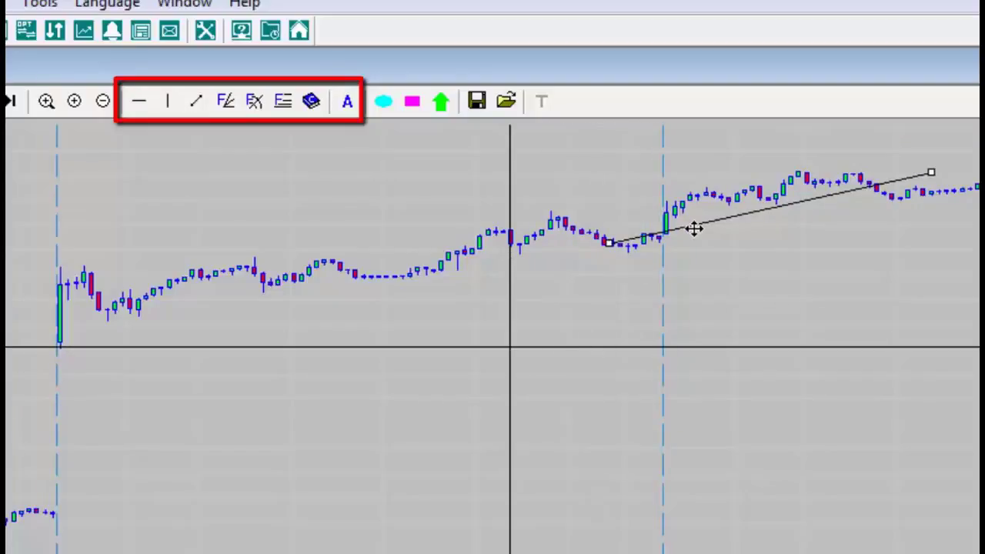
pyautogui.press('Delete')
pyautogui.click(510, 271)
pyautogui.press('Delete')
pyautogui.moveTo(555, 343); pyautogui.dragTo(556, 345)
pyautogui.press('Delete')
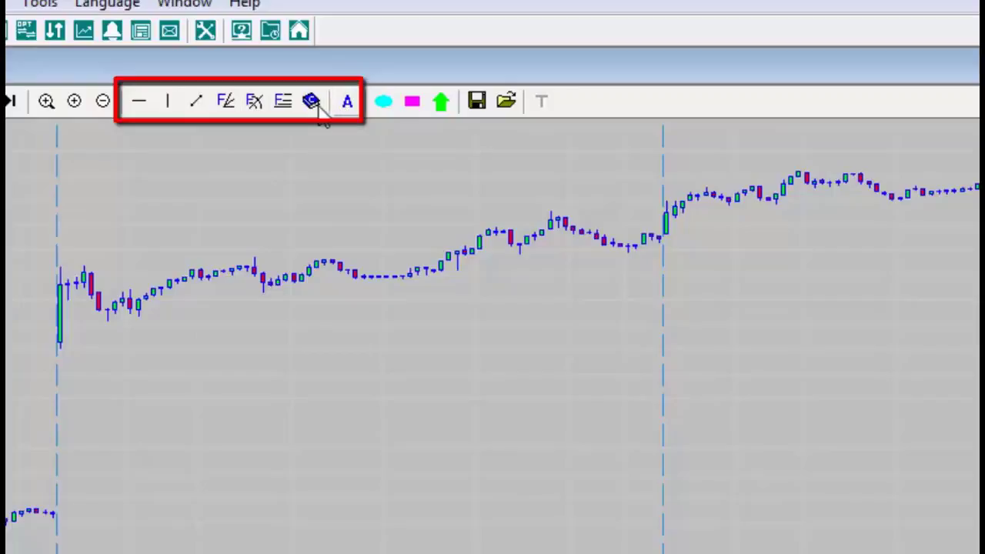
pyautogui.moveTo(461, 147); pyautogui.dragTo(913, 392)
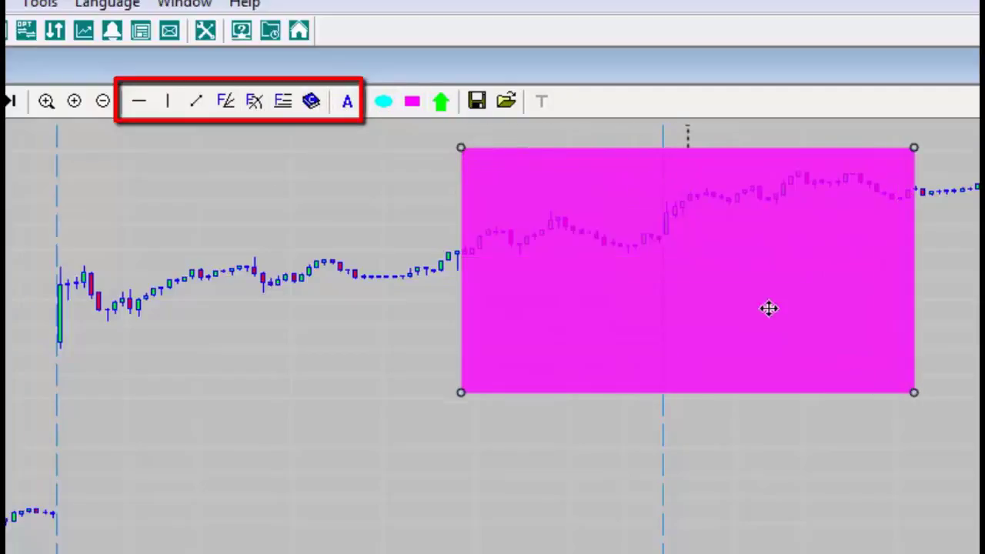
pyautogui.rightClick(737, 279)
pyautogui.click(799, 303)
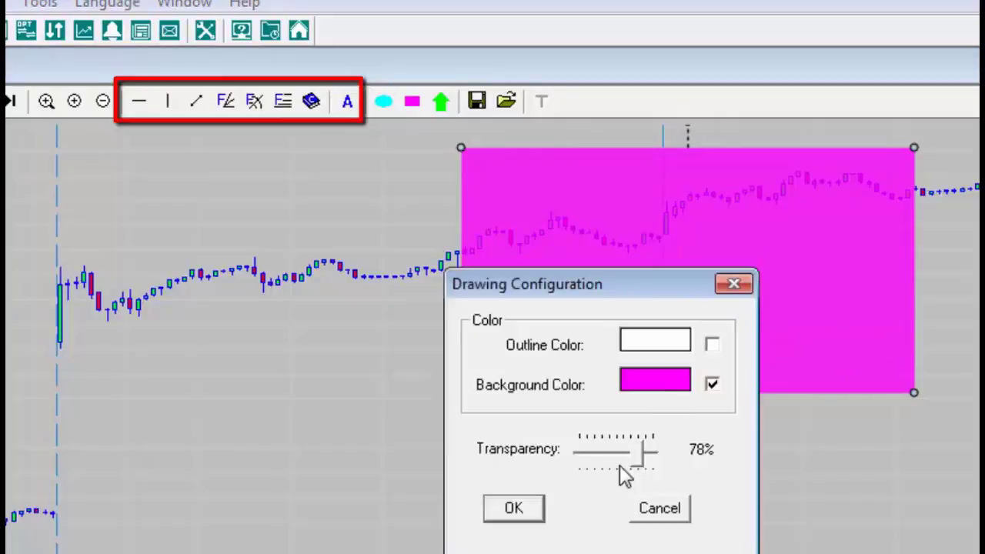
pyautogui.moveTo(635, 454); pyautogui.dragTo(596, 457)
pyautogui.click(516, 508)
pyautogui.moveTo(669, 278); pyautogui.dragTo(573, 289)
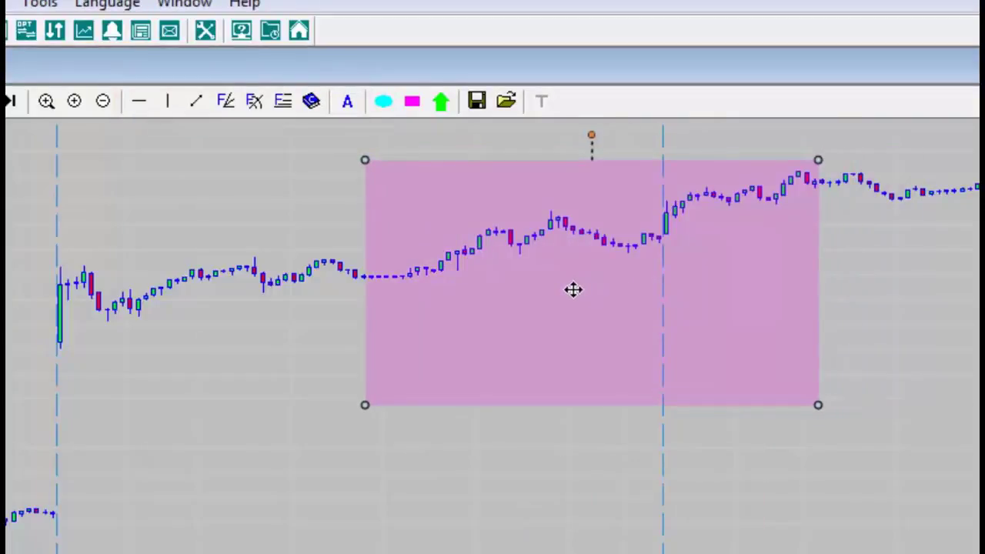
pyautogui.press('Delete')
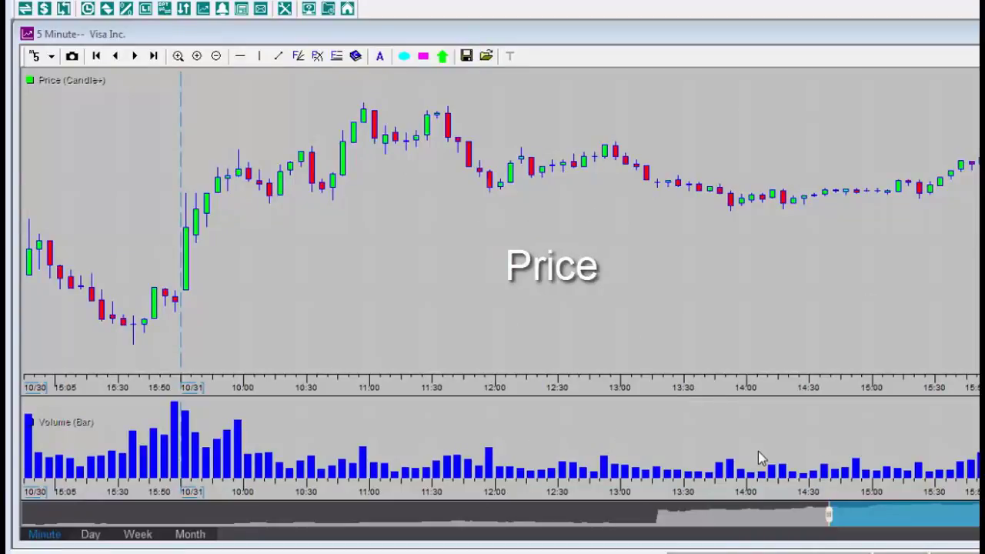
# - Shorten the volume pane slightly and set the volume study's up colour to green
pyautogui.moveTo(632, 394)
pyautogui.mouseDown()
pyautogui.moveTo(648, 277)
pyautogui.moveTo(629, 400)
pyautogui.mouseUp()
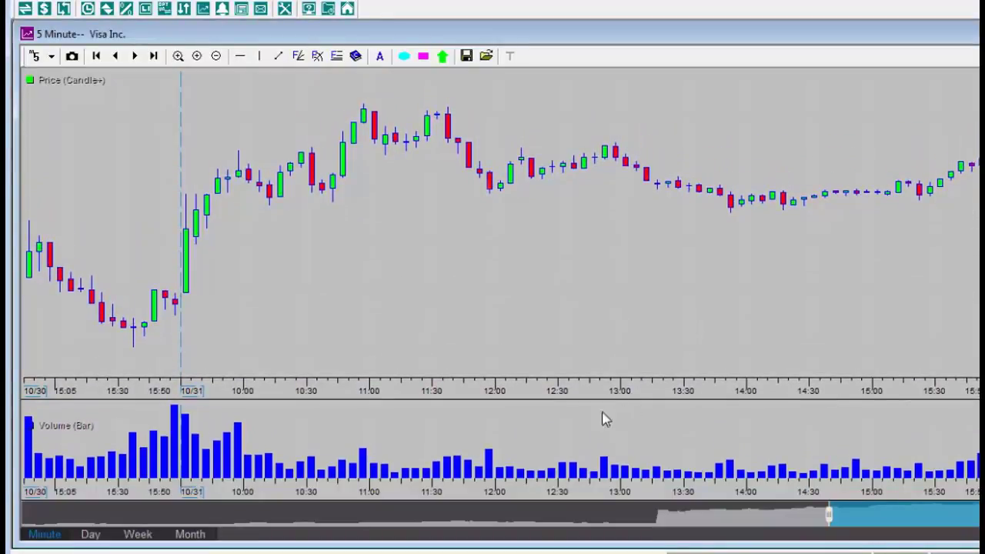
pyautogui.doubleClick(549, 426)
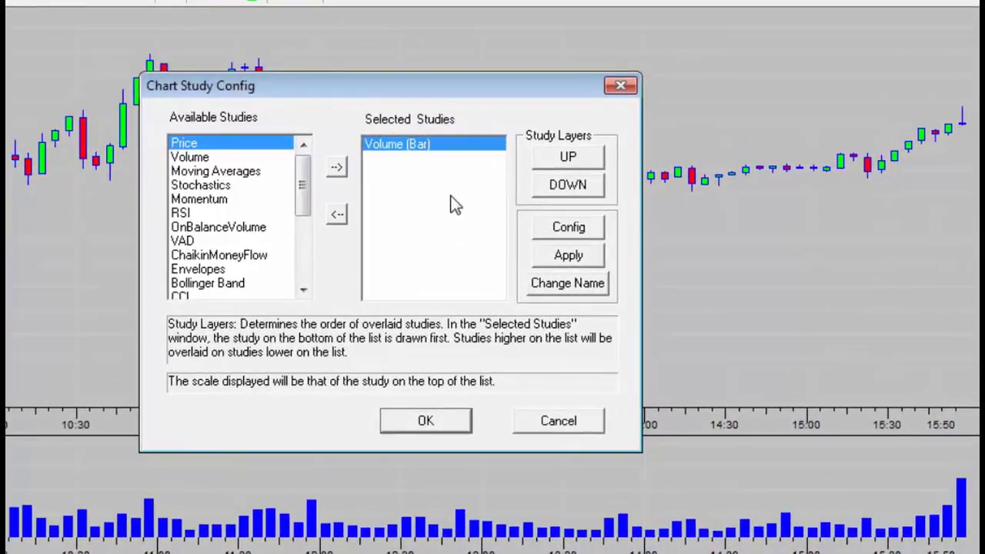
pyautogui.click(562, 233)
pyautogui.click(528, 233)
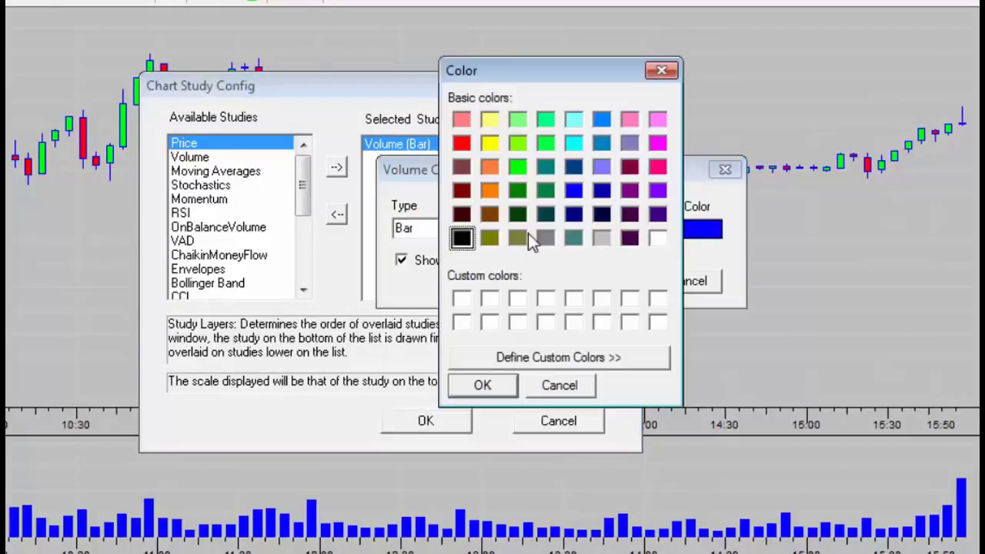
pyautogui.click(517, 144)
pyautogui.click(492, 385)
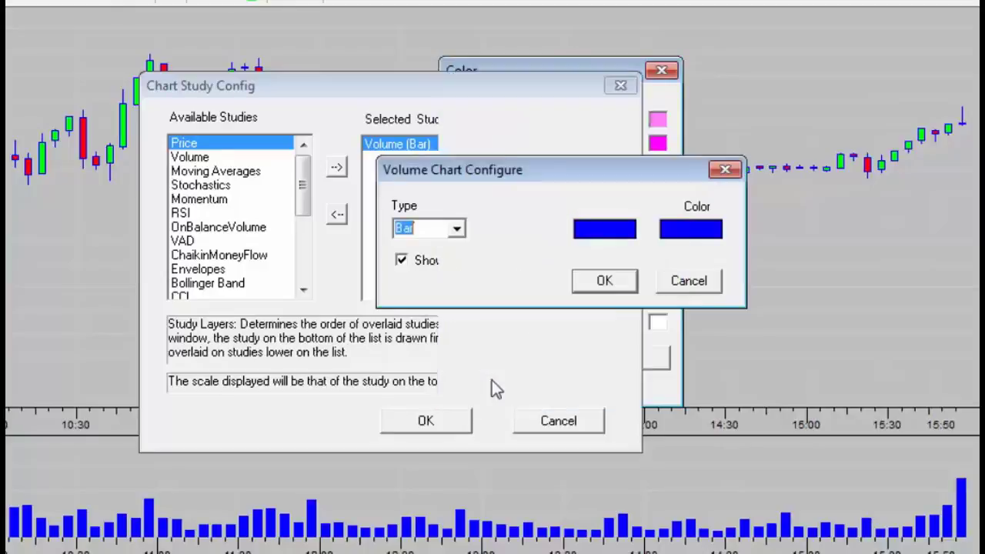
# - Set the volume Down Color to red, apply it, and close Chart Study Config
pyautogui.click(588, 230)
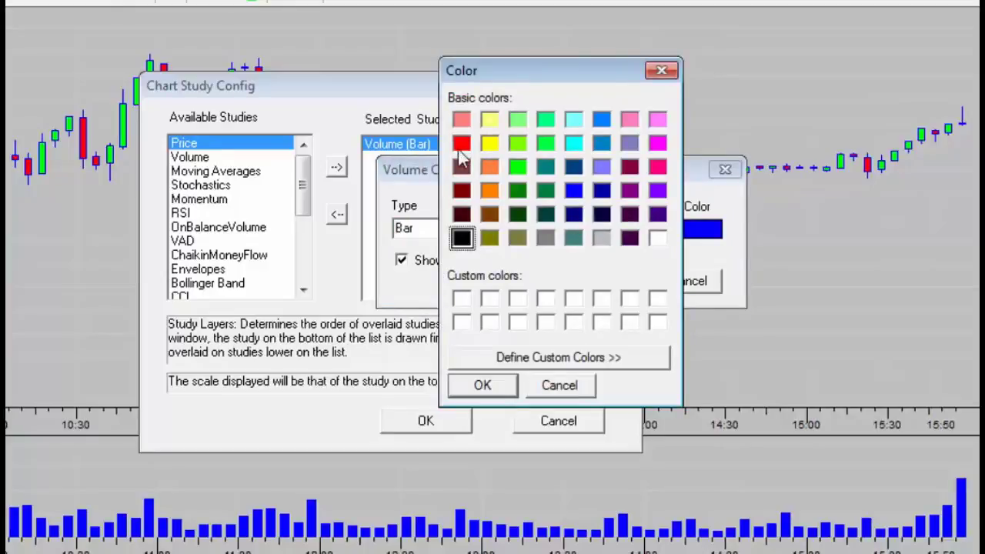
pyautogui.click(461, 144)
pyautogui.click(498, 387)
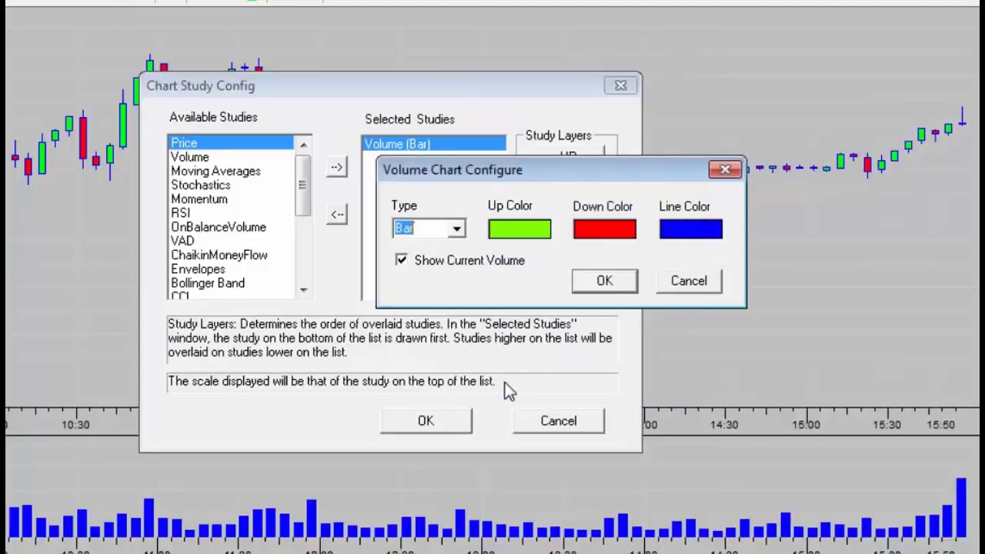
pyautogui.click(604, 281)
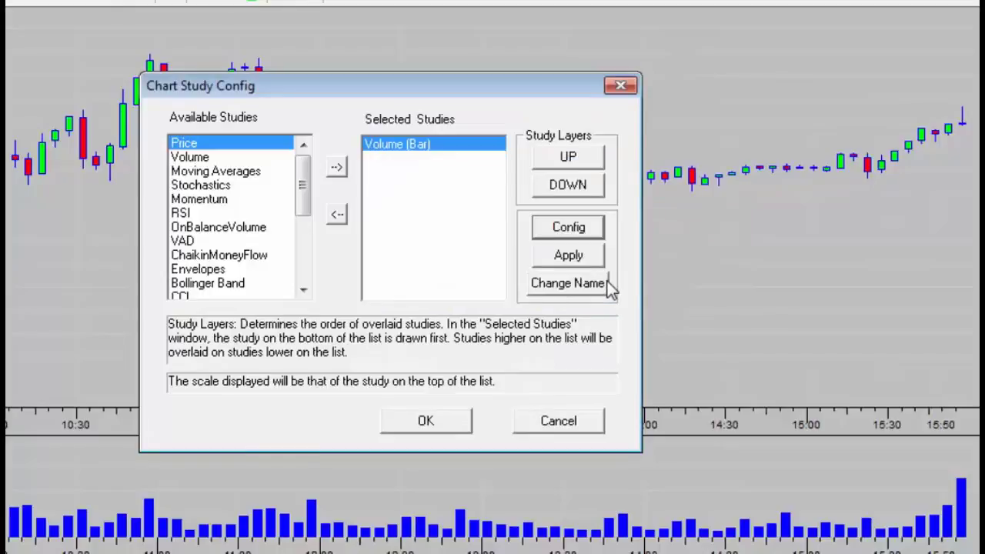
pyautogui.click(569, 259)
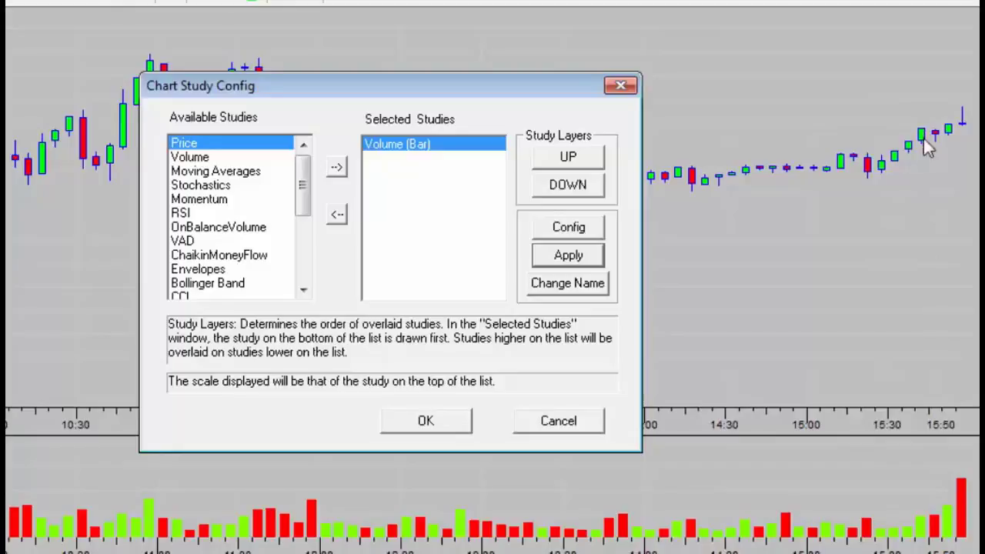
pyautogui.click(431, 421)
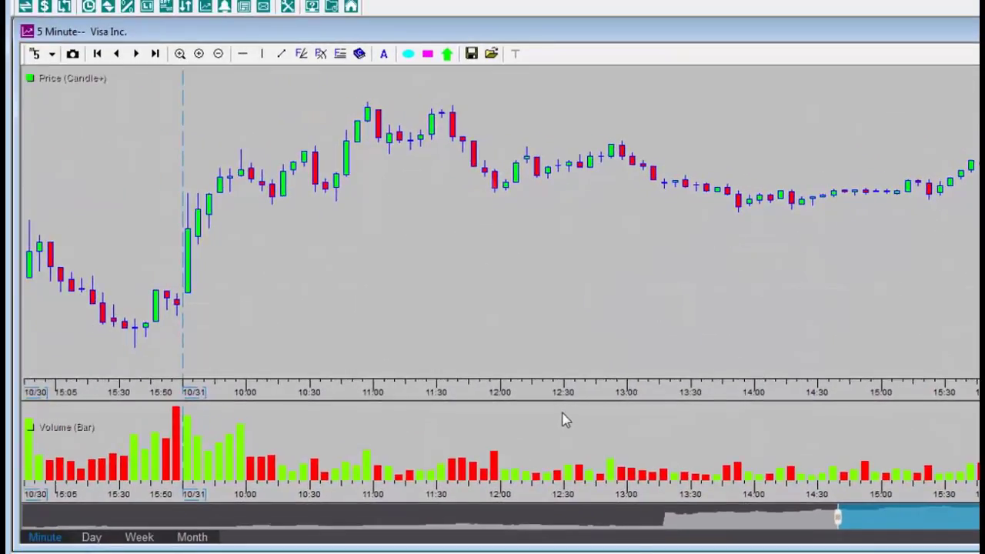
# - Add an empty RECT pane below the volume pane and drag the splitter to heighten volume
pyautogui.rightClick(567, 290)
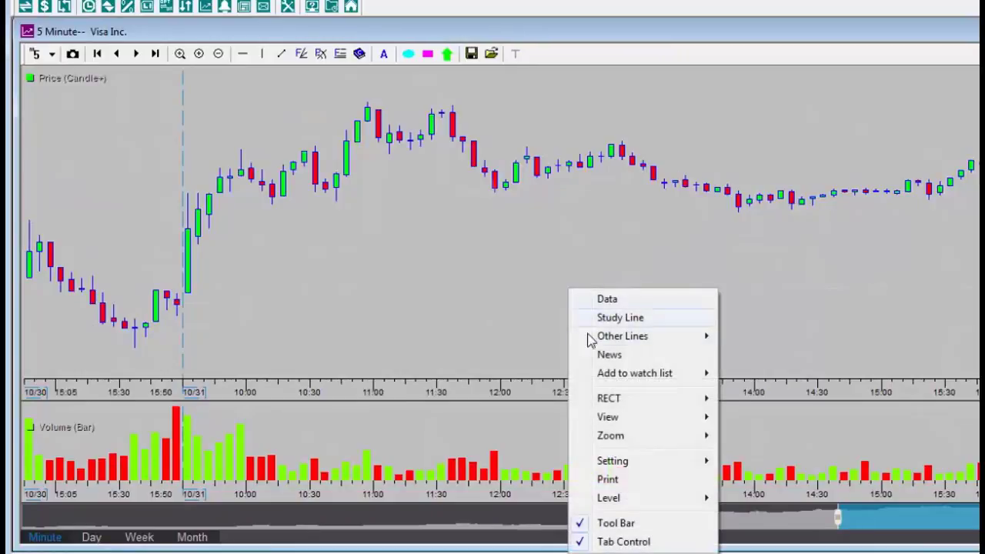
pyautogui.moveTo(611, 399)
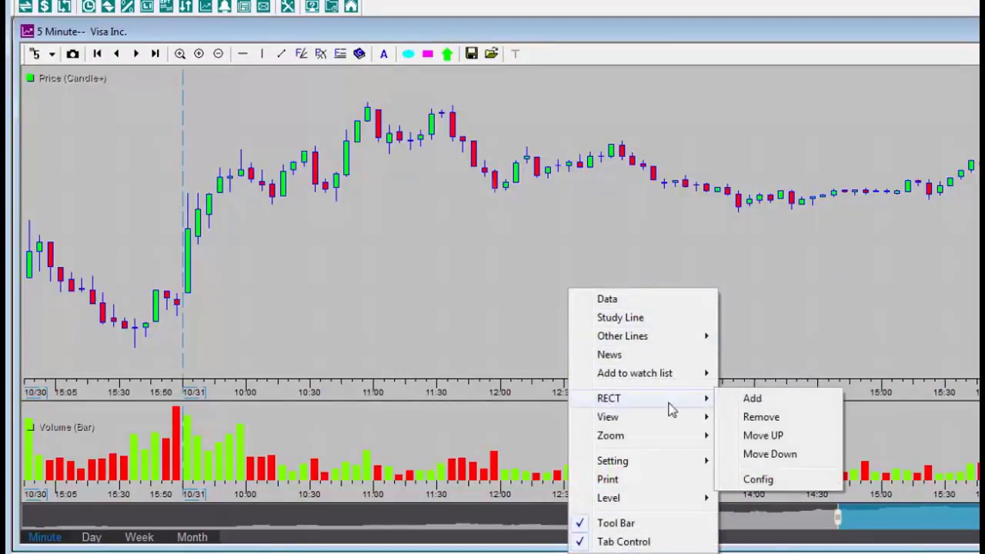
pyautogui.click(753, 398)
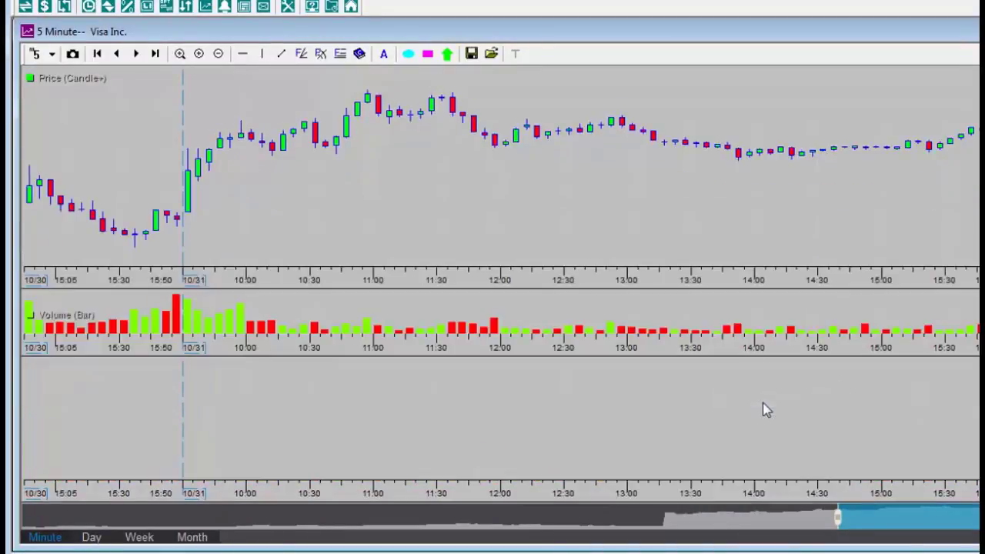
pyautogui.moveTo(726, 355); pyautogui.dragTo(726, 394)
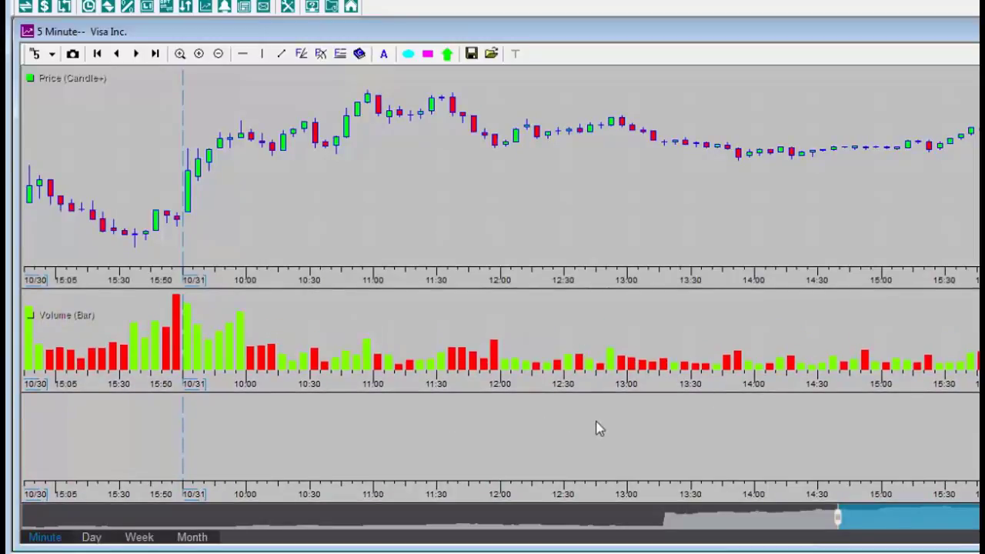
pyautogui.doubleClick(520, 425)
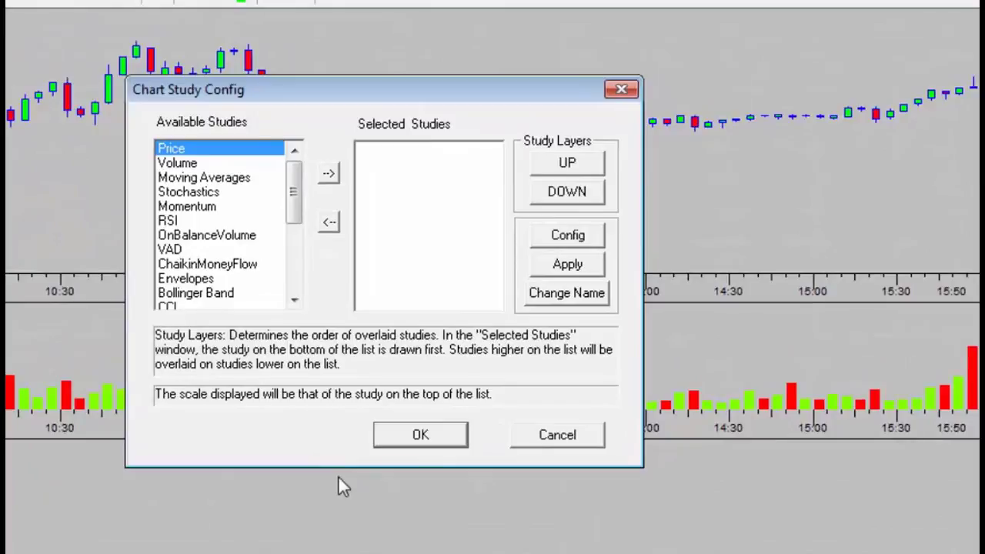
# - Add an RSI study to the new pane and apply it
pyautogui.click(169, 221)
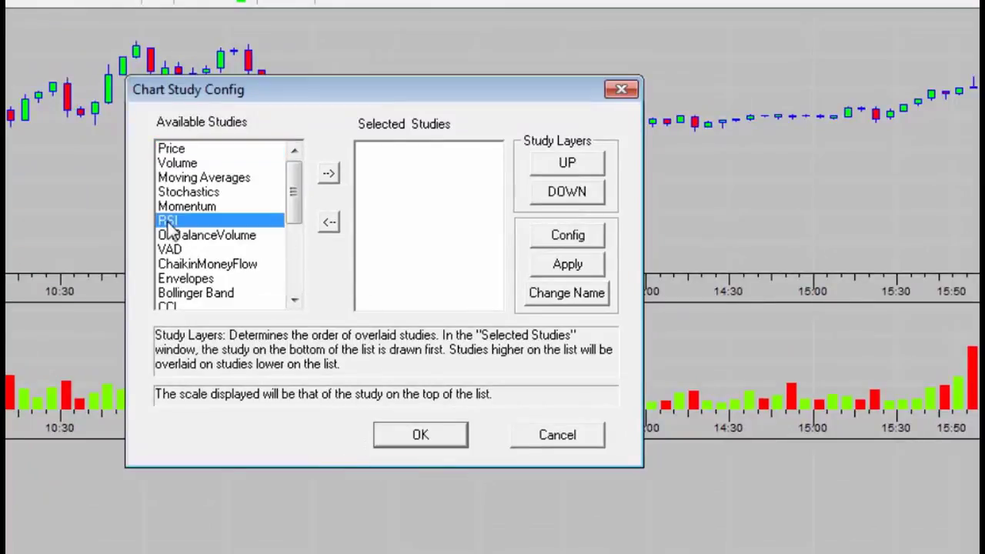
pyautogui.click(328, 173)
pyautogui.click(563, 268)
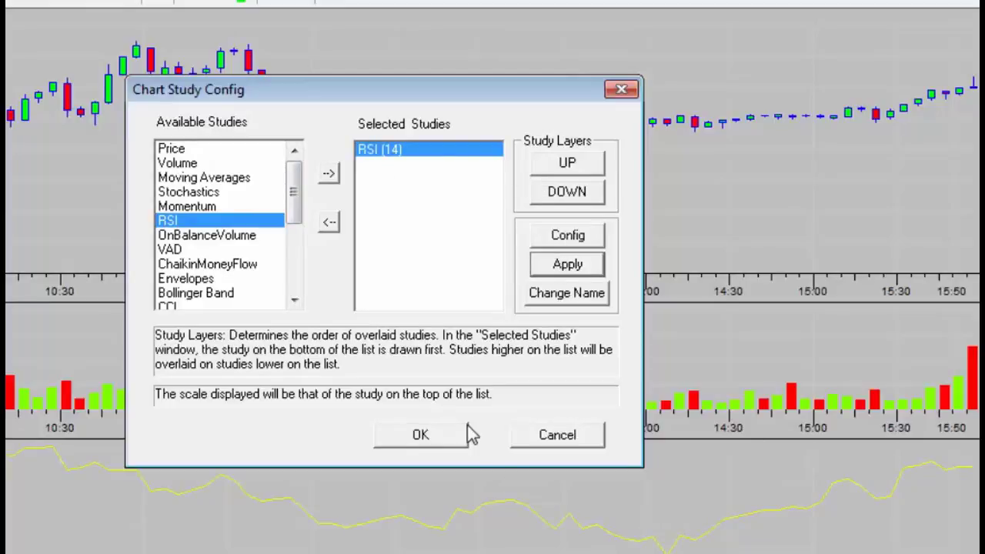
# - Recolour the RSI (14) line red and apply the change
pyautogui.doubleClick(409, 154)
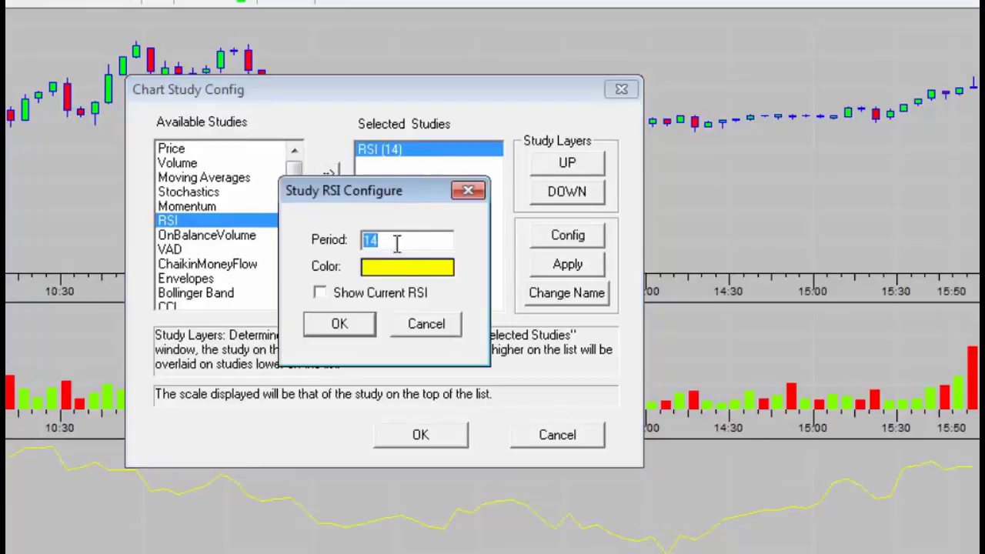
pyautogui.click(394, 271)
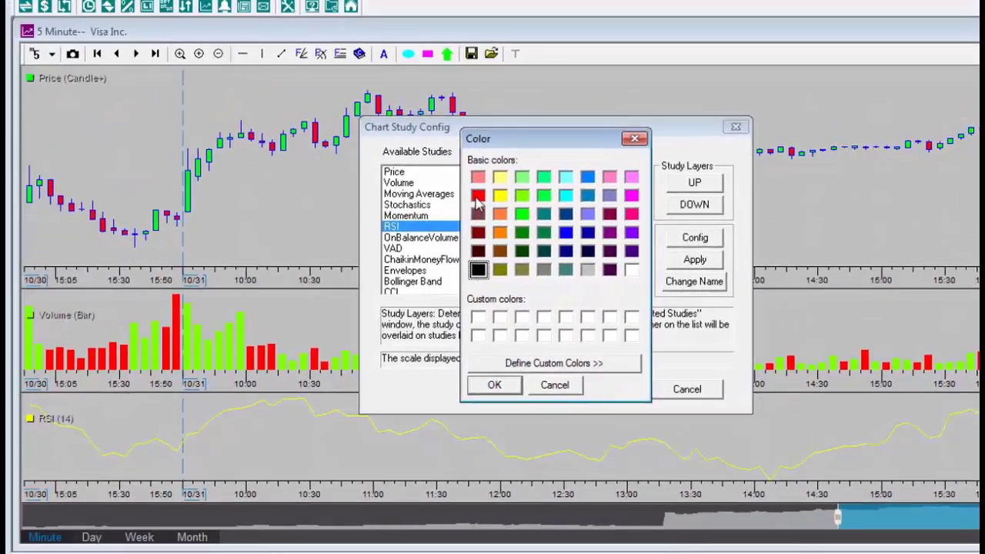
pyautogui.click(281, 179)
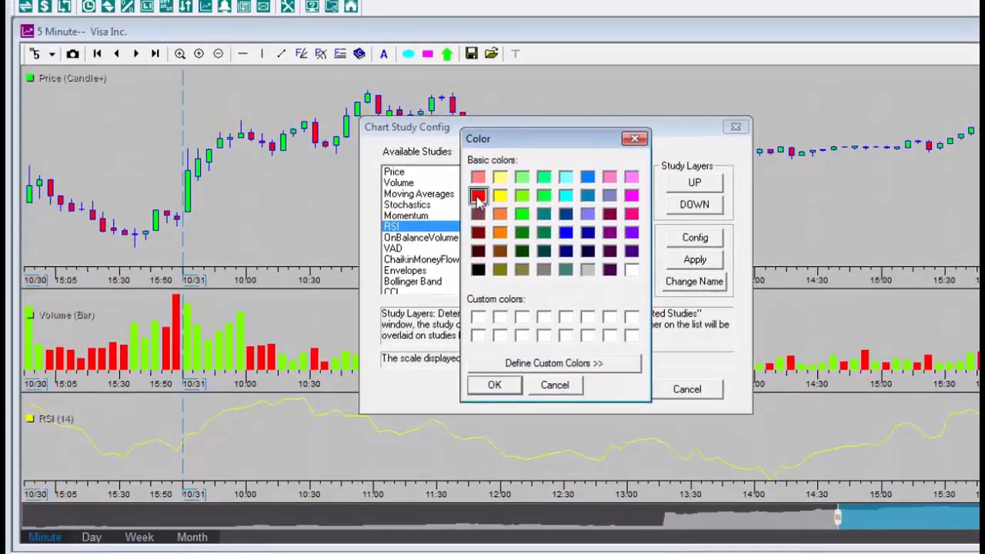
pyautogui.click(495, 385)
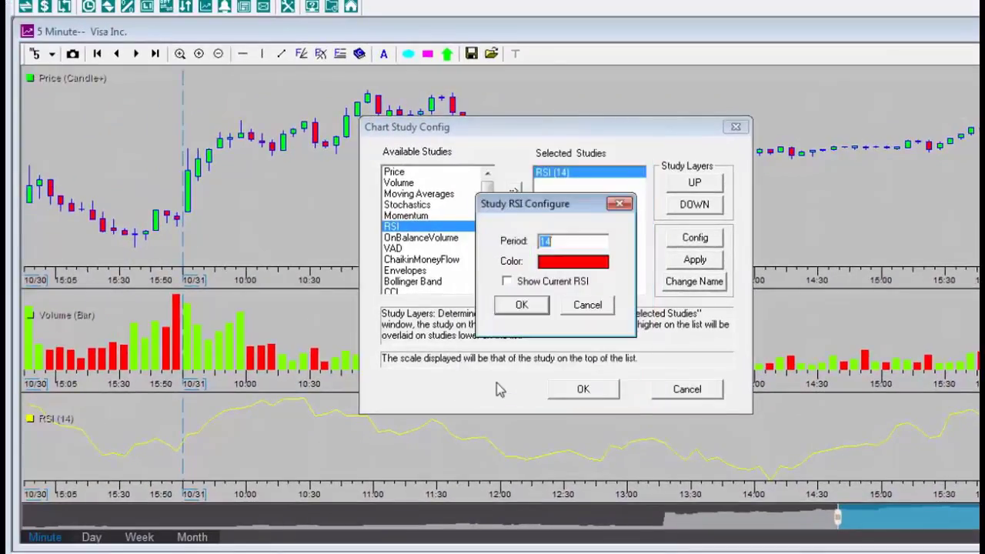
pyautogui.click(520, 307)
pyautogui.click(687, 262)
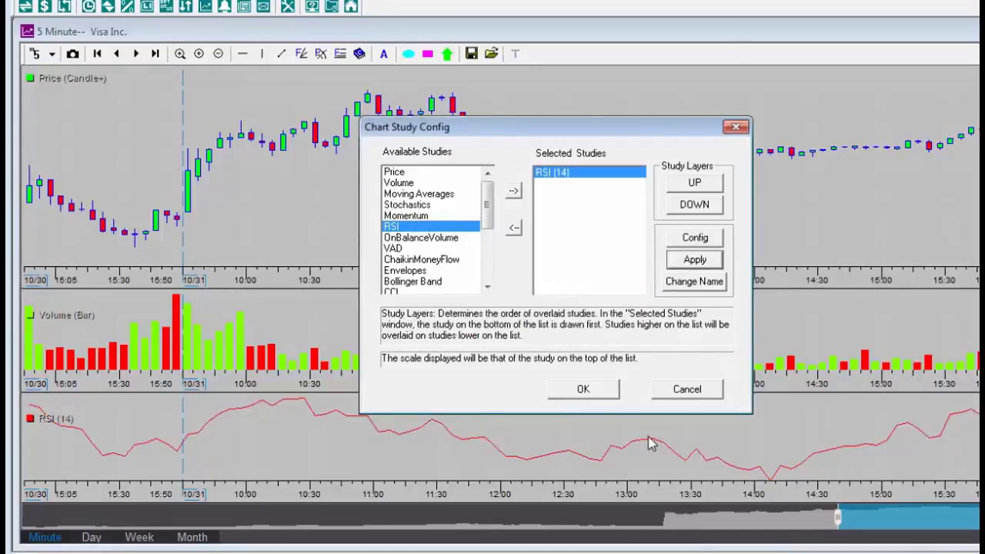
# - Close Chart Study Config and delete the RSI (14) pane, confirming removal of its studies
pyautogui.click(585, 389)
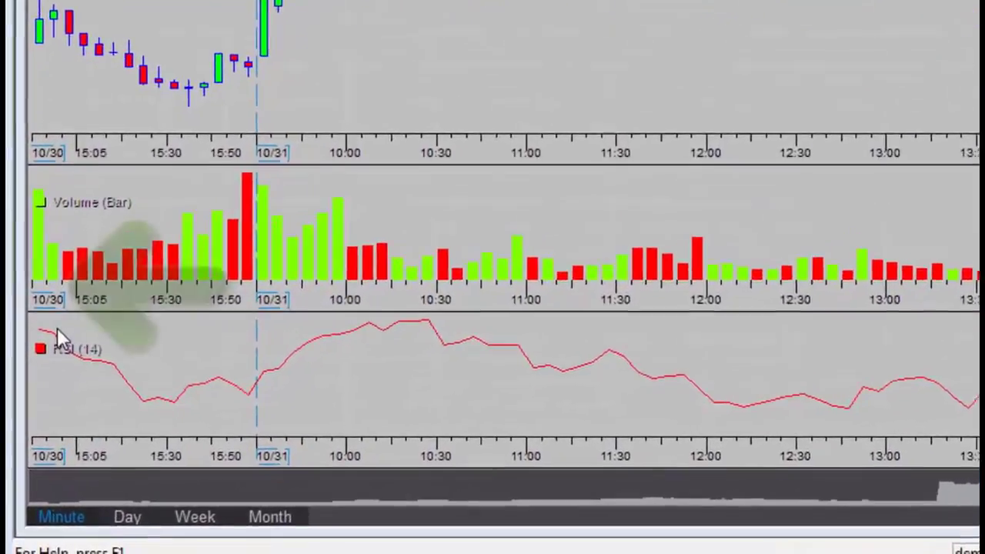
pyautogui.moveTo(46, 289)
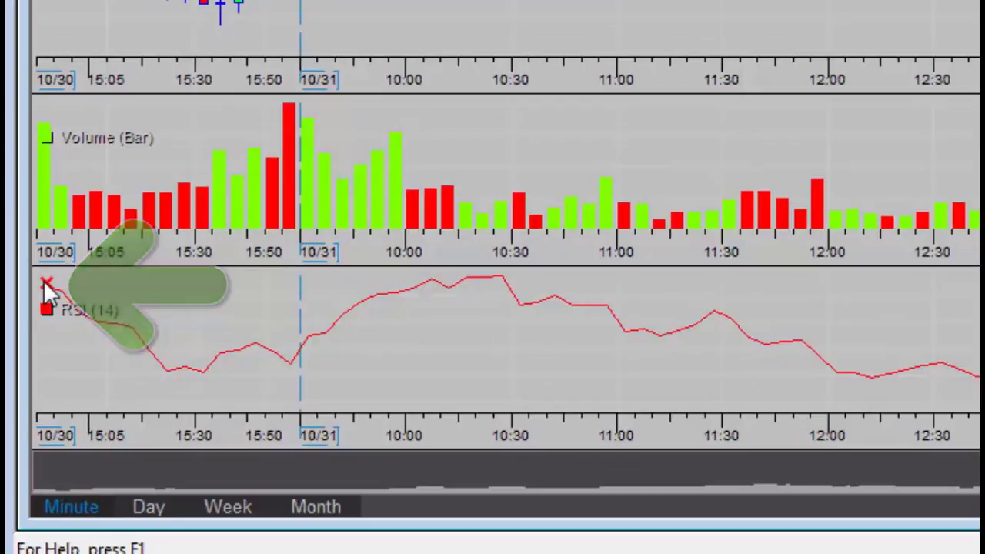
pyautogui.click(46, 285)
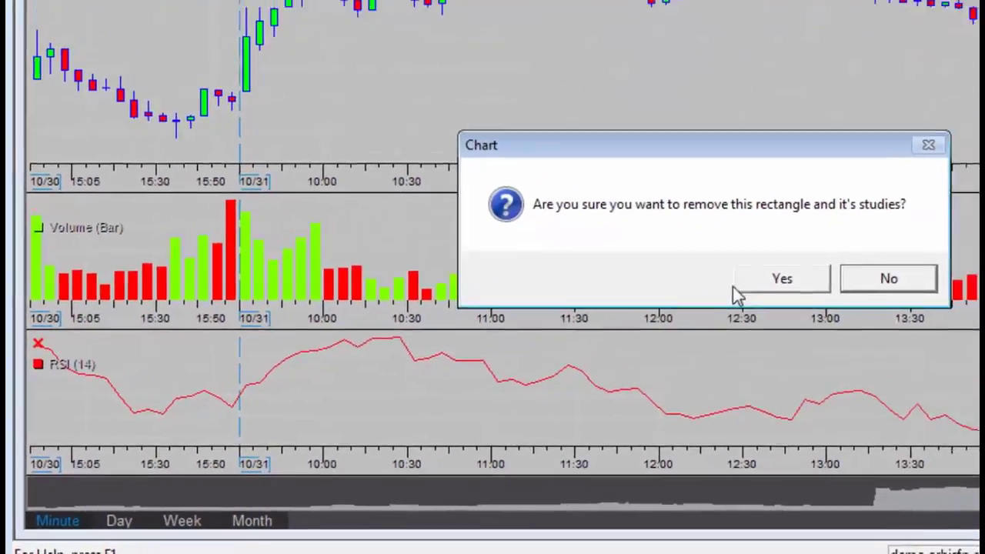
pyautogui.click(904, 238)
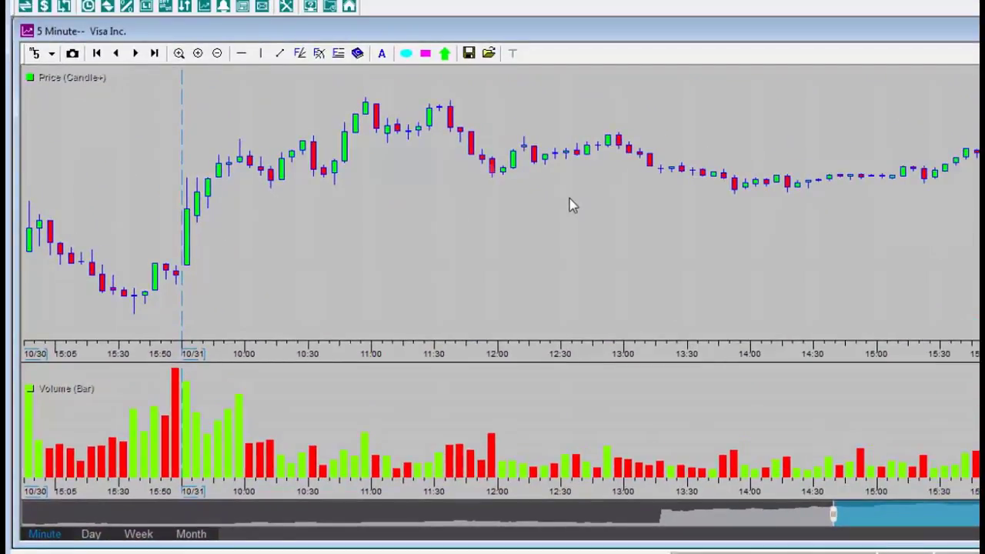
# - Add a Moving Averages study to the price pane, keeping the simple type
pyautogui.doubleClick(567, 209)
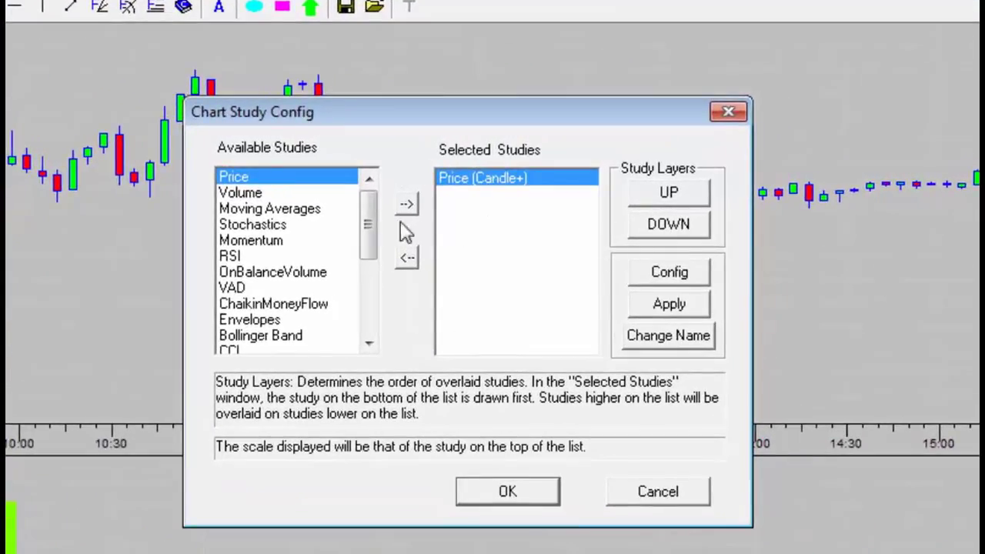
pyautogui.click(308, 210)
pyautogui.click(407, 206)
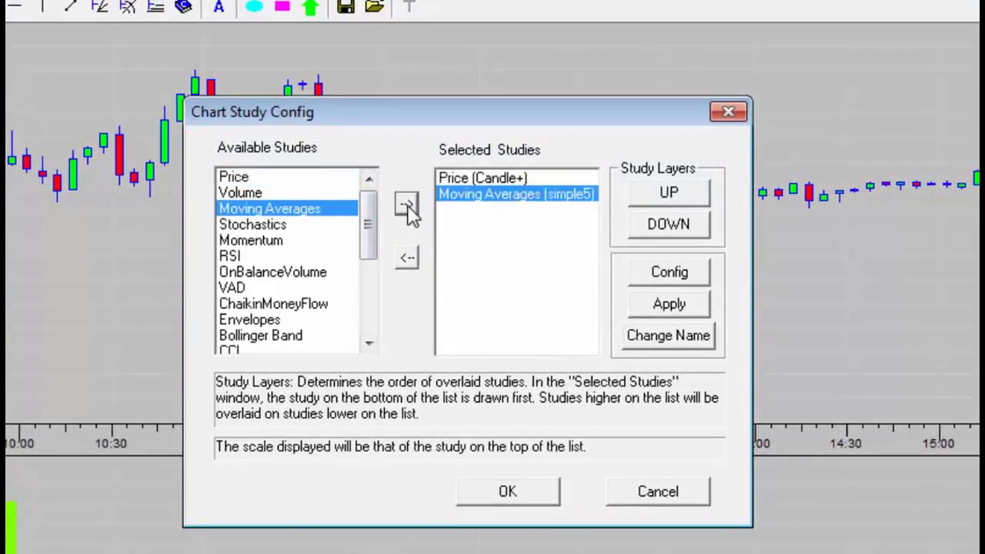
pyautogui.doubleClick(509, 197)
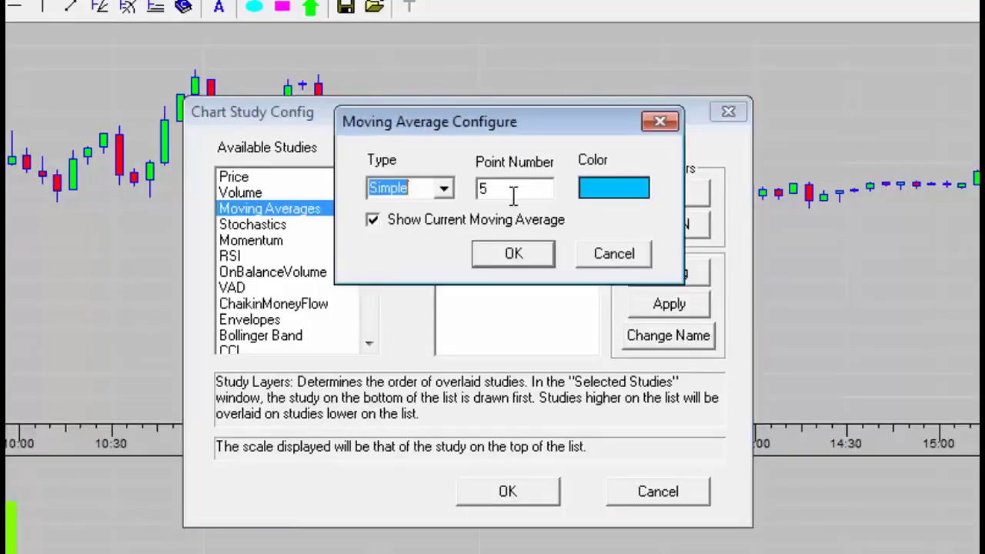
pyautogui.click(445, 190)
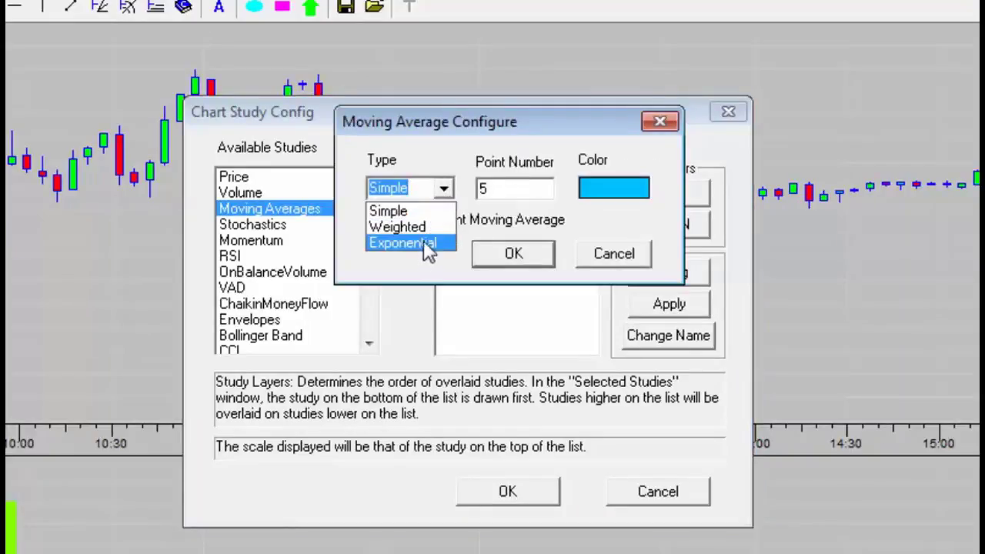
pyautogui.click(501, 196)
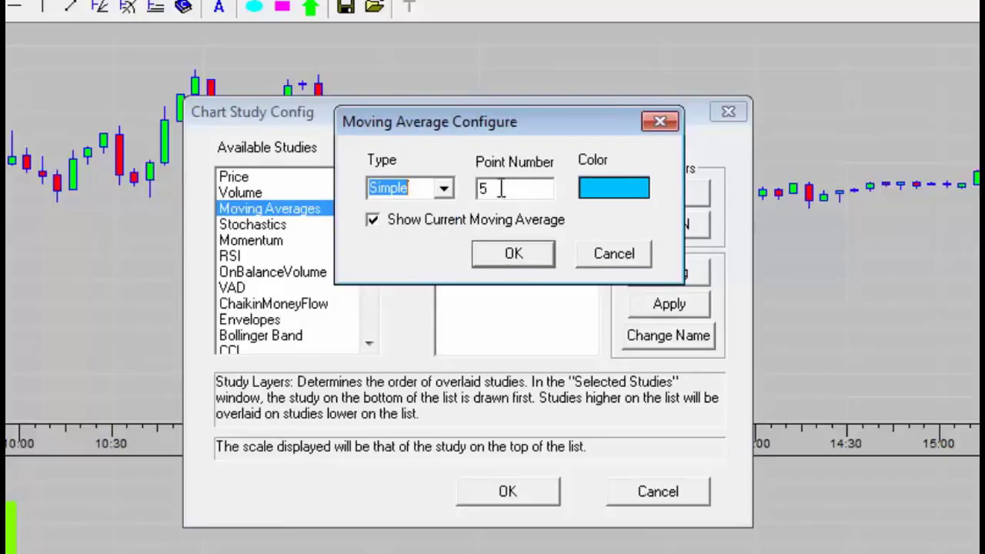
# - Set the moving average to 10 points in purple, apply, and close the study settings
pyautogui.click(485, 190)
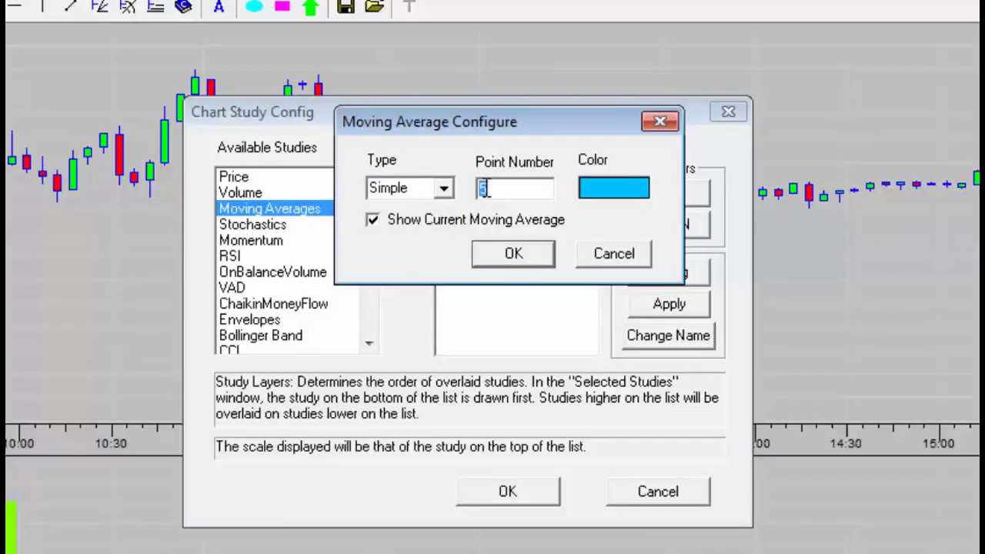
pyautogui.click(601, 190)
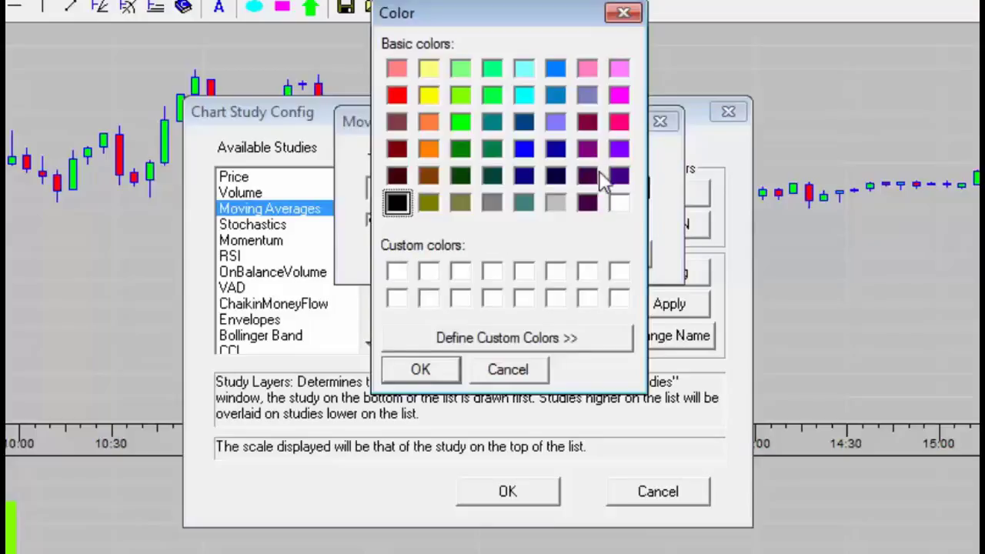
pyautogui.click(620, 149)
pyautogui.click(422, 370)
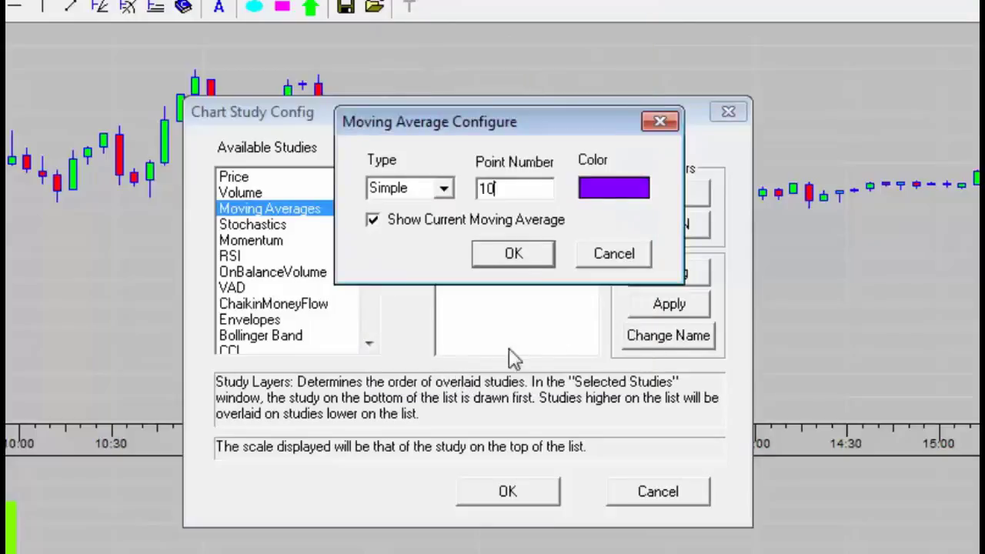
pyautogui.click(523, 259)
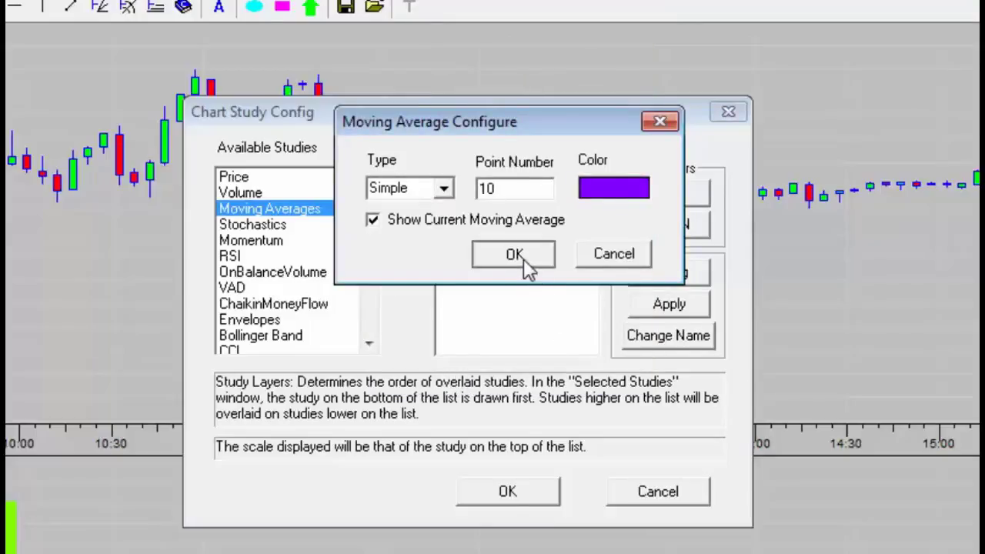
pyautogui.click(650, 300)
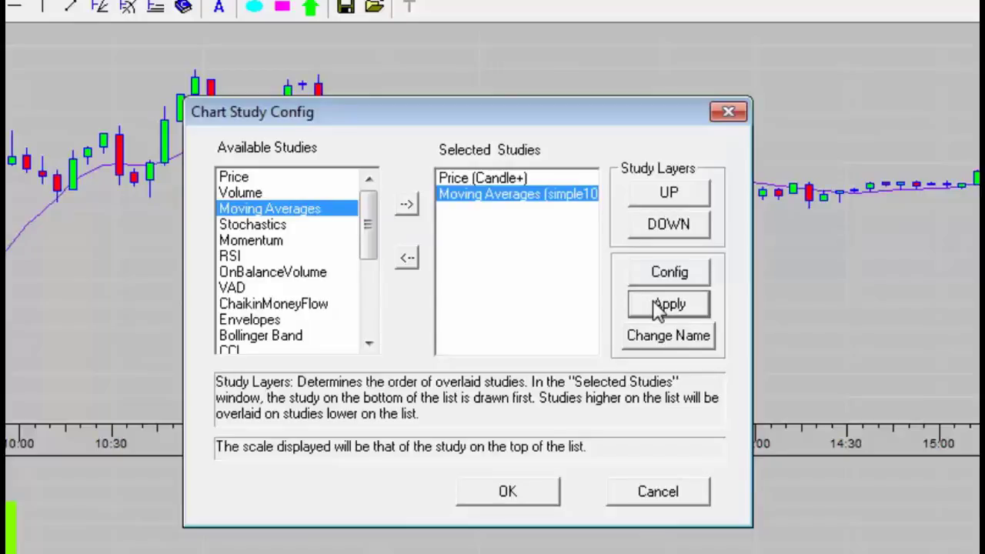
pyautogui.click(512, 491)
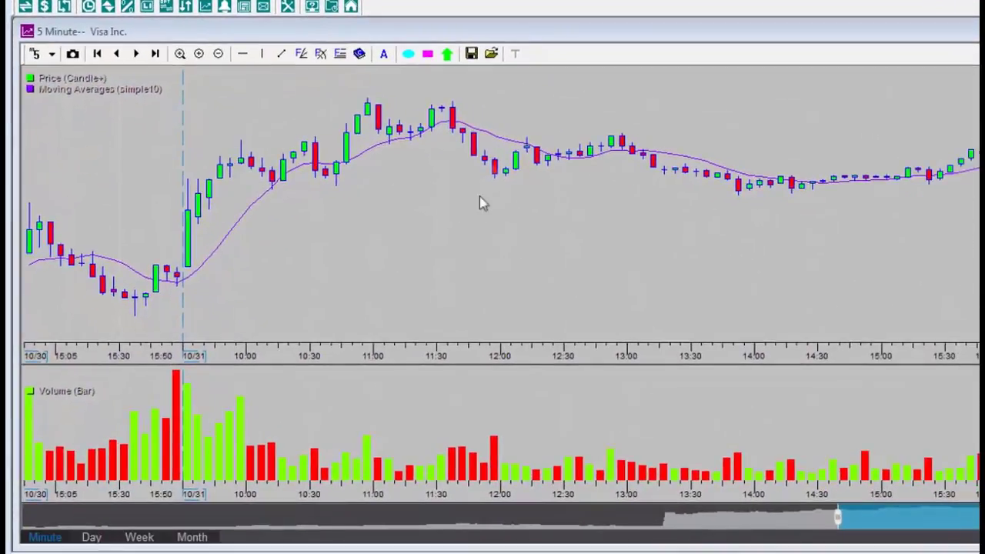
# - In the chart colour settings, set a black background, dark orange grid lines and violet labels
pyautogui.rightClick(570, 225)
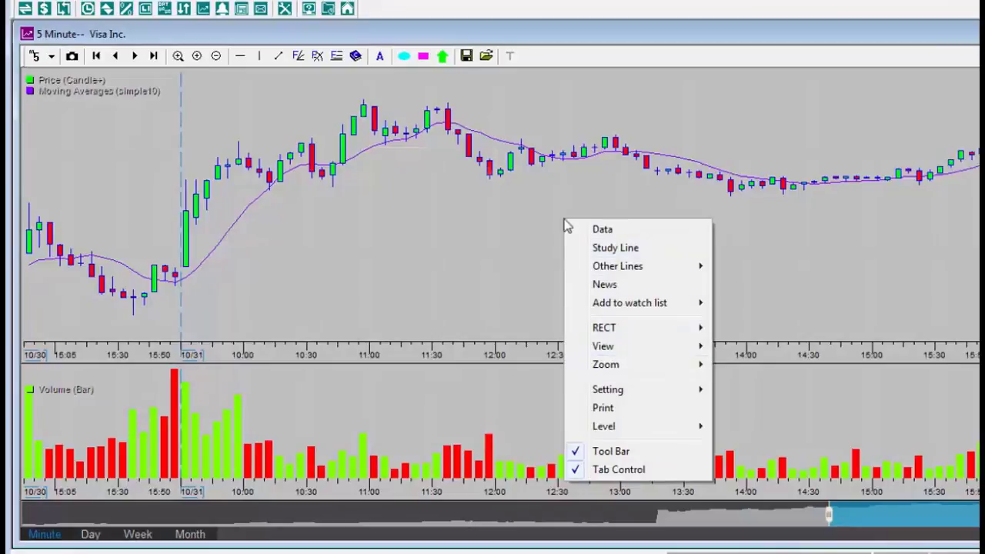
pyautogui.moveTo(654, 390)
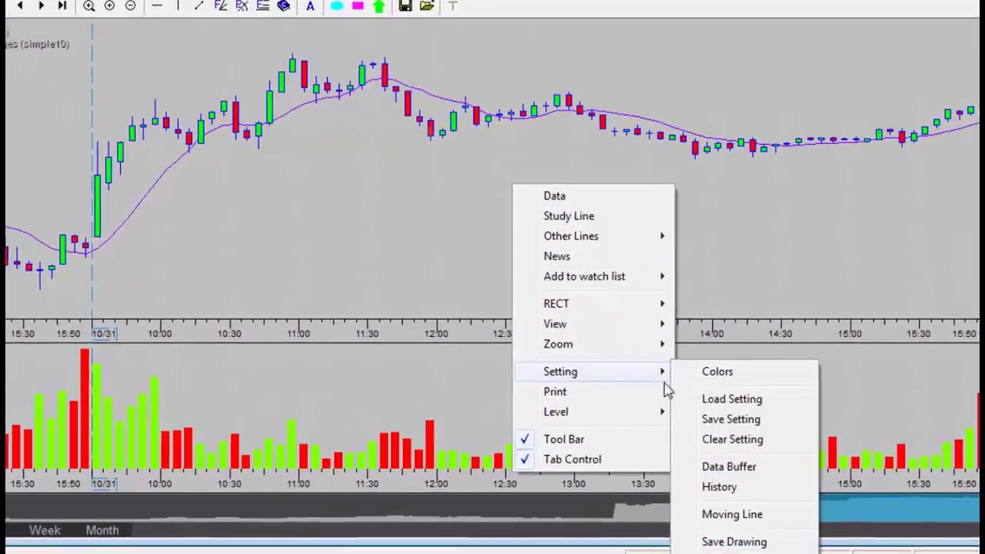
pyautogui.click(765, 402)
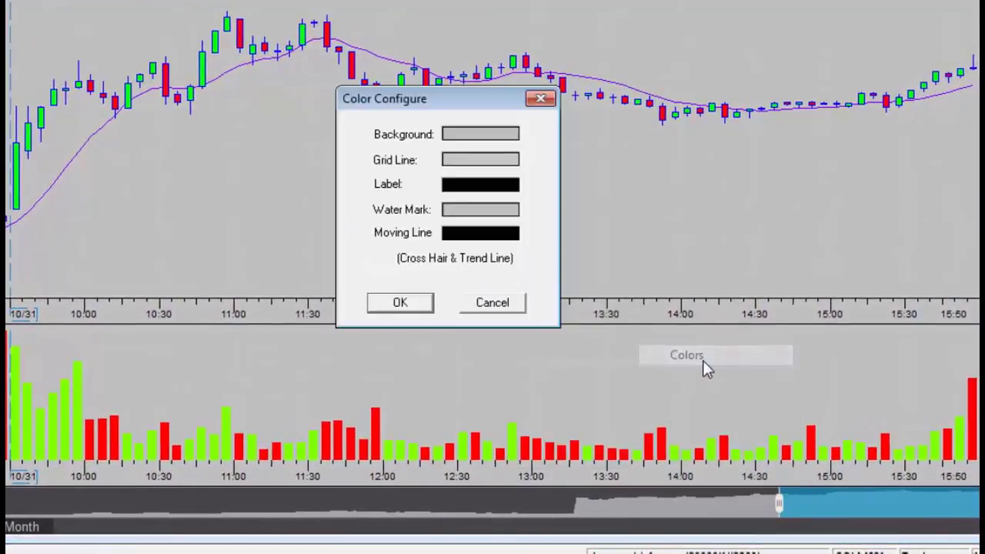
pyautogui.click(454, 142)
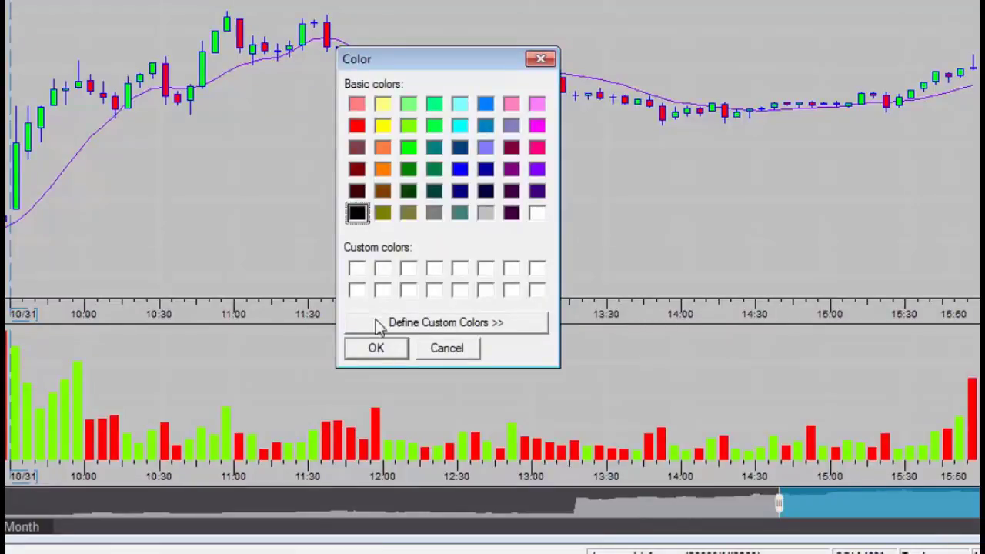
pyautogui.click(387, 349)
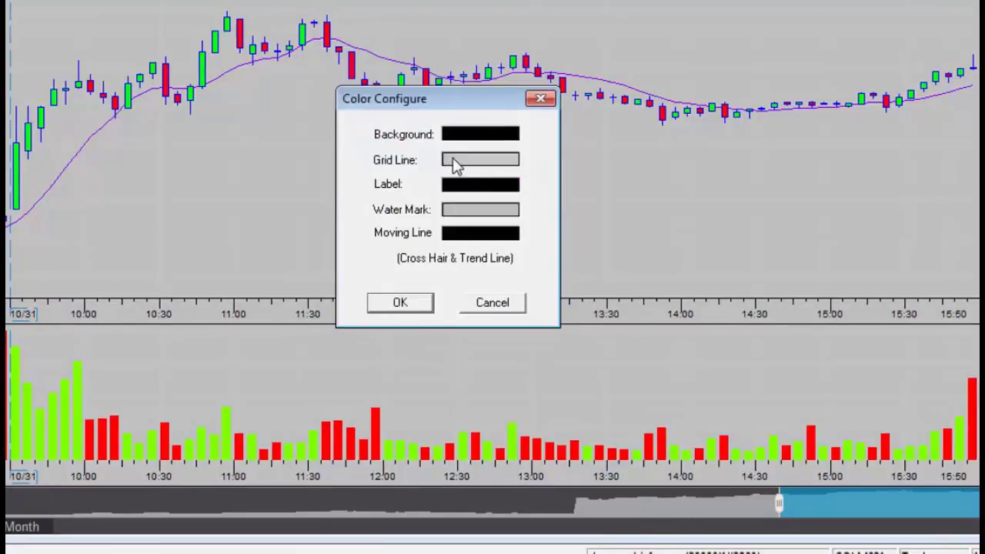
pyautogui.click(454, 164)
pyautogui.click(383, 192)
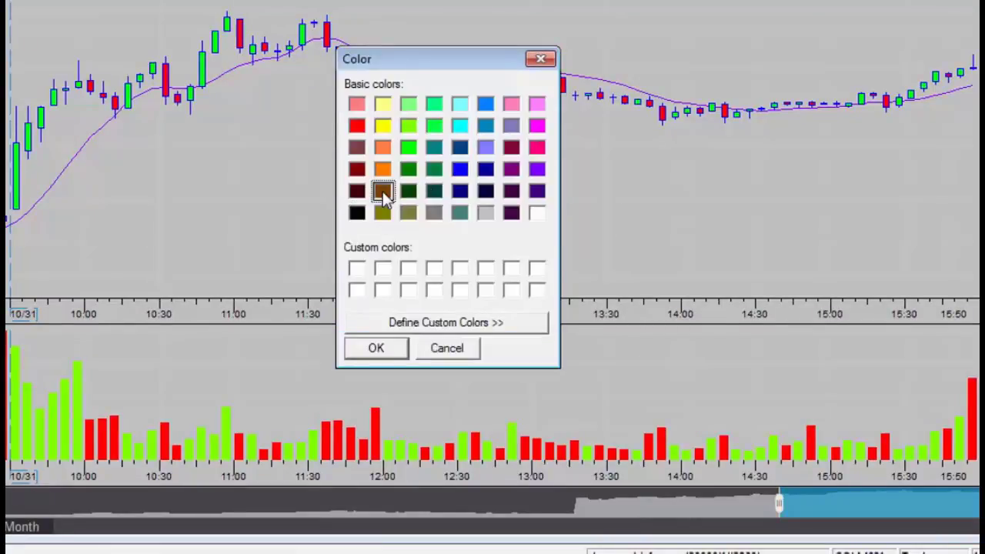
pyautogui.click(393, 353)
pyautogui.click(464, 188)
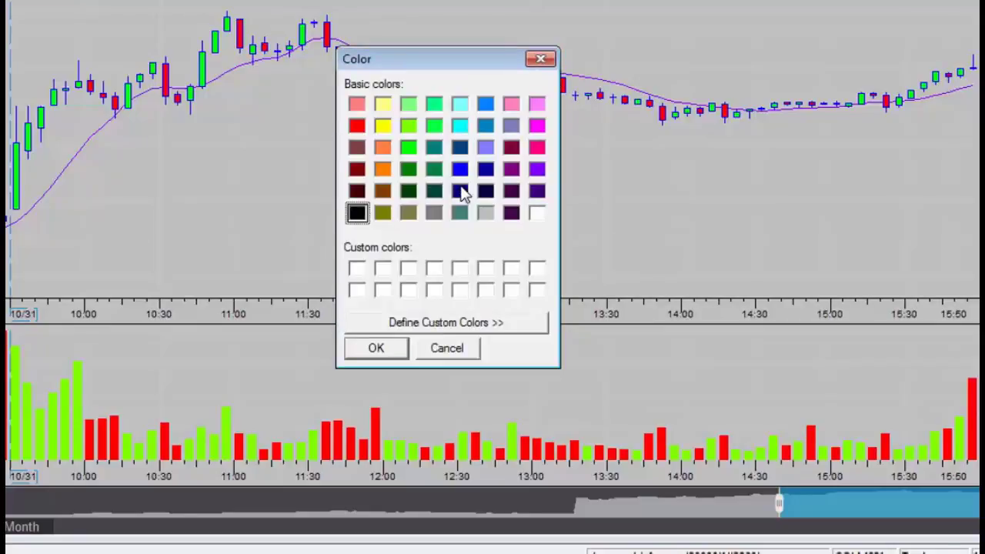
pyautogui.click(537, 170)
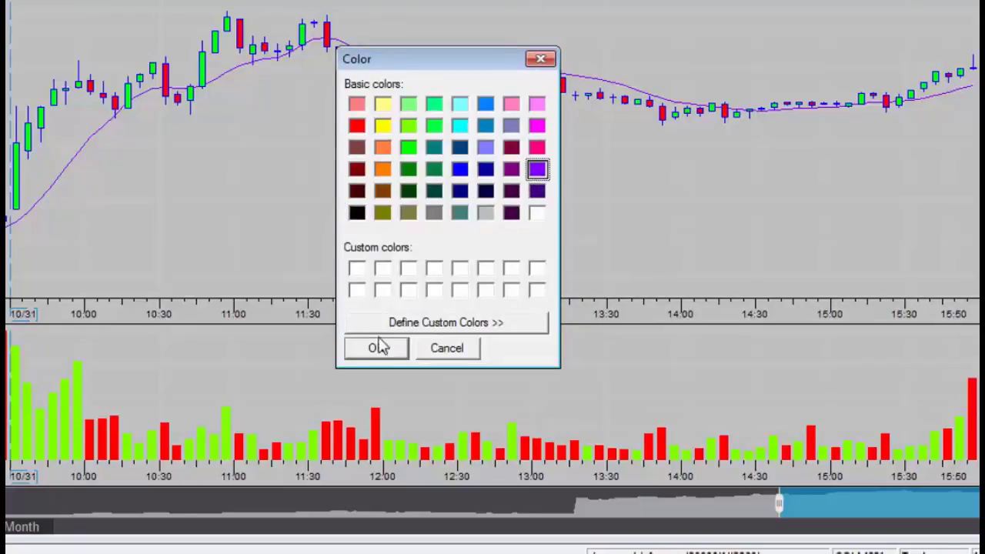
pyautogui.click(371, 350)
pyautogui.click(406, 306)
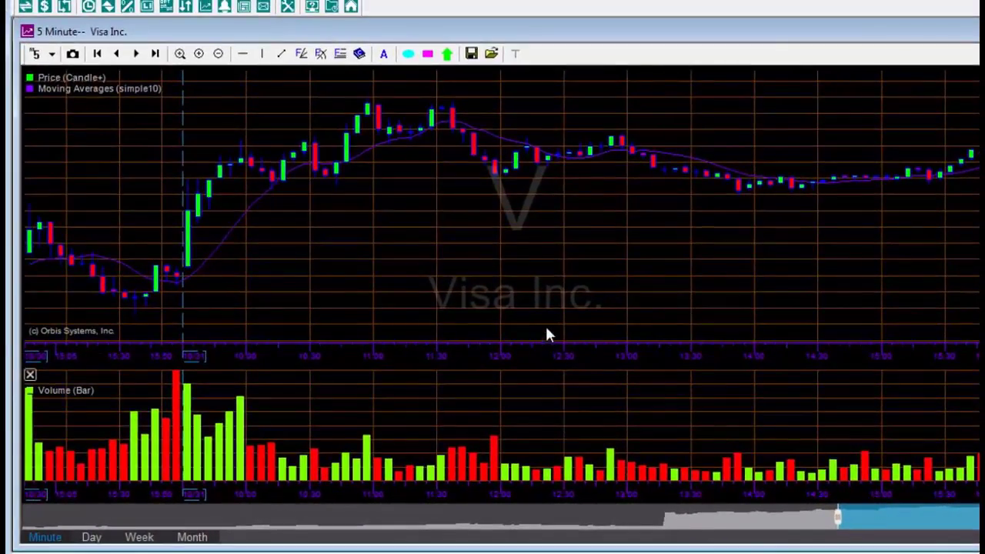
# - Save the chart settings to a file named mychart, replacing the Default file name
pyautogui.rightClick(439, 246)
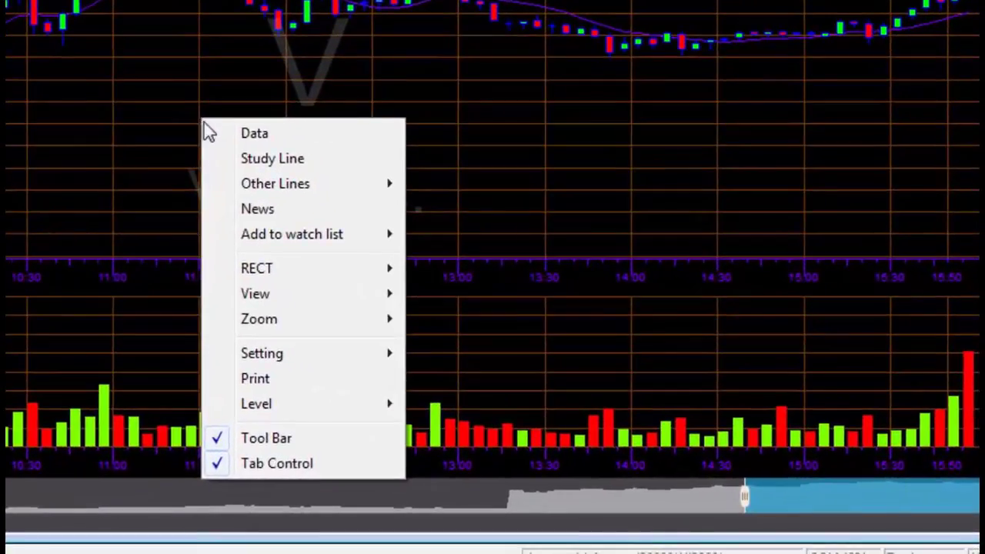
pyautogui.moveTo(354, 353)
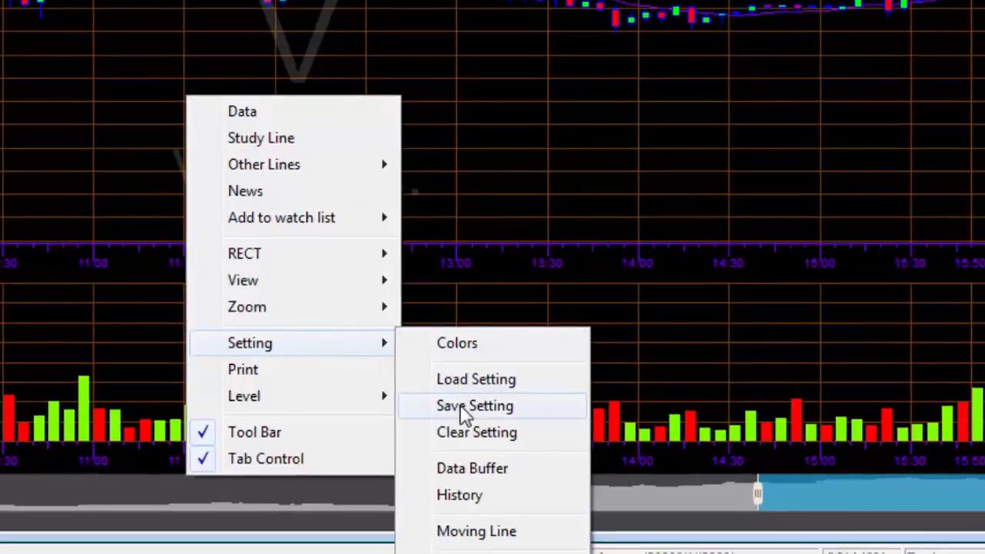
pyautogui.click(466, 416)
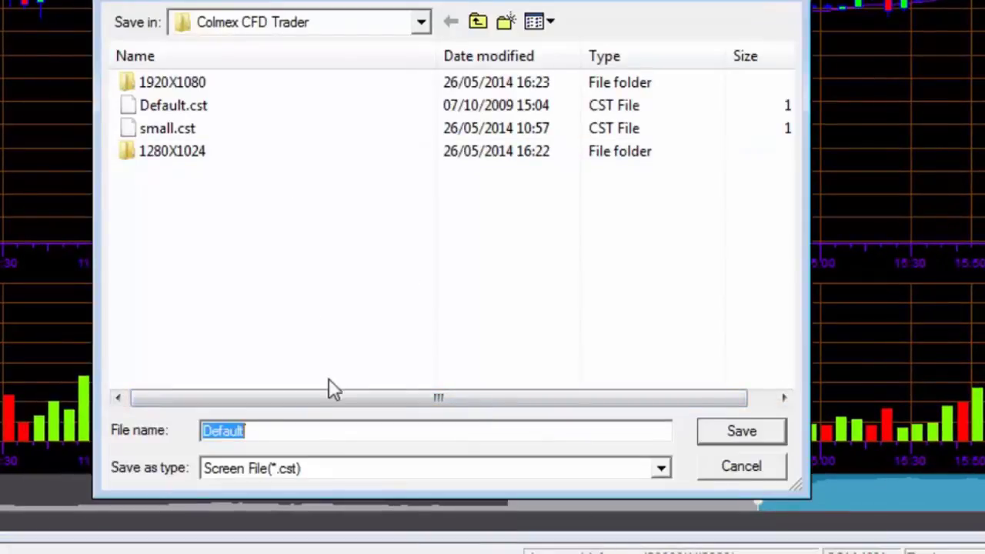
pyautogui.click(290, 431)
pyautogui.moveTo(290, 431); pyautogui.dragTo(187, 434)
pyautogui.write('mychart')
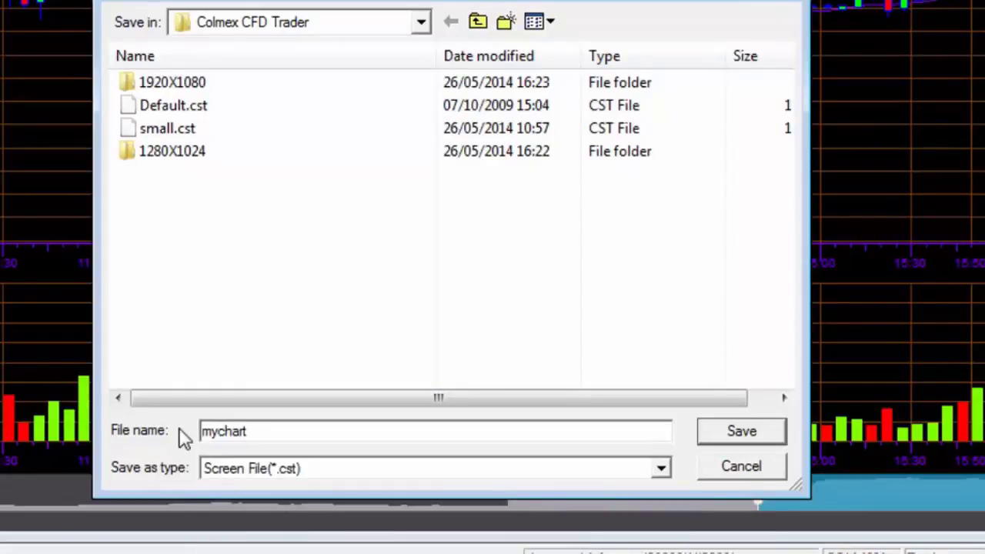
pyautogui.click(702, 433)
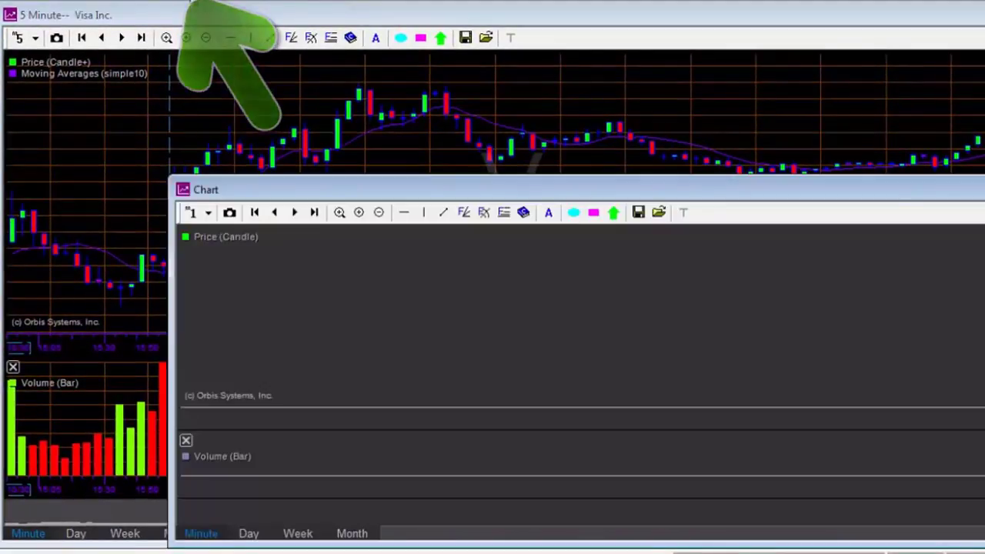
# - Move the new empty chart window up-left and open its Load Setting file list
pyautogui.moveTo(364, 191); pyautogui.dragTo(286, 93)
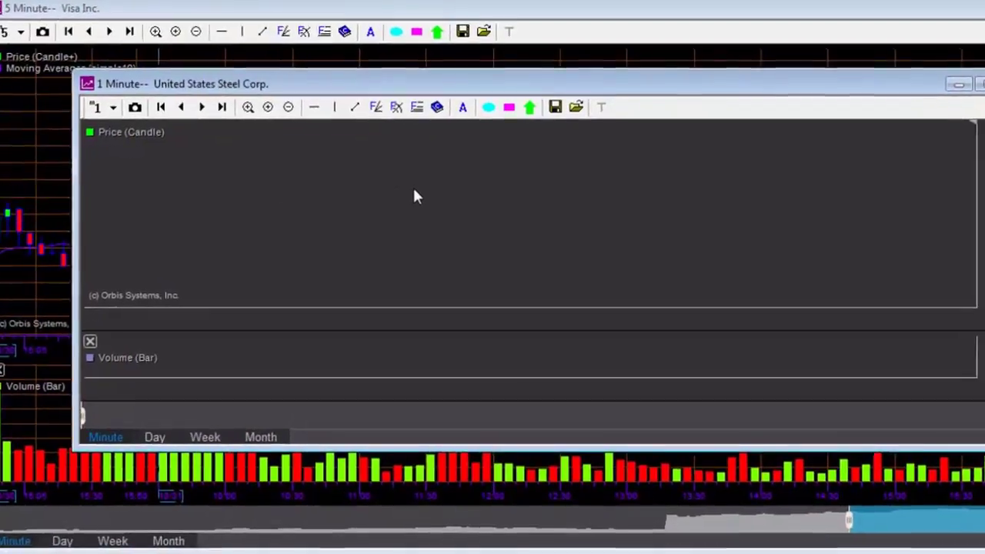
pyautogui.rightClick(416, 192)
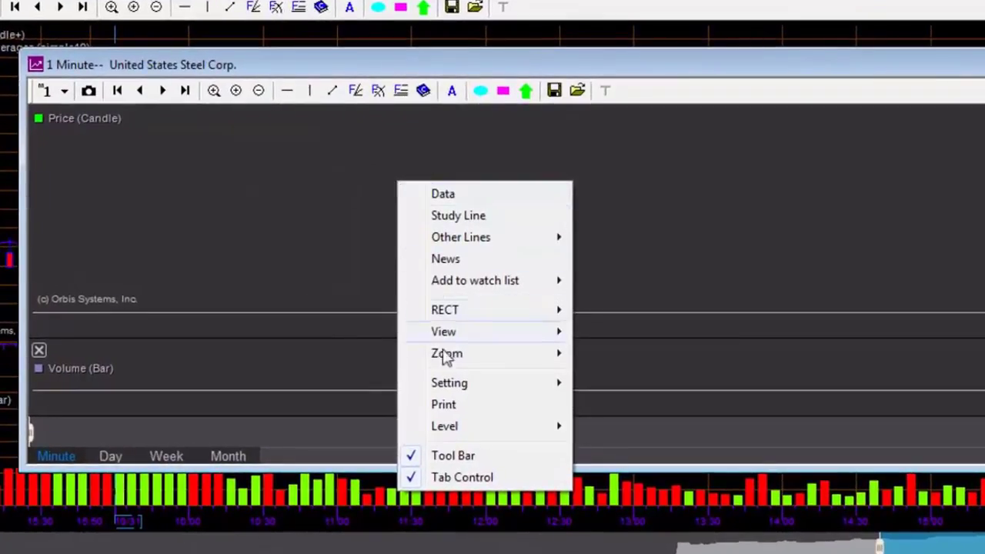
pyautogui.moveTo(488, 384)
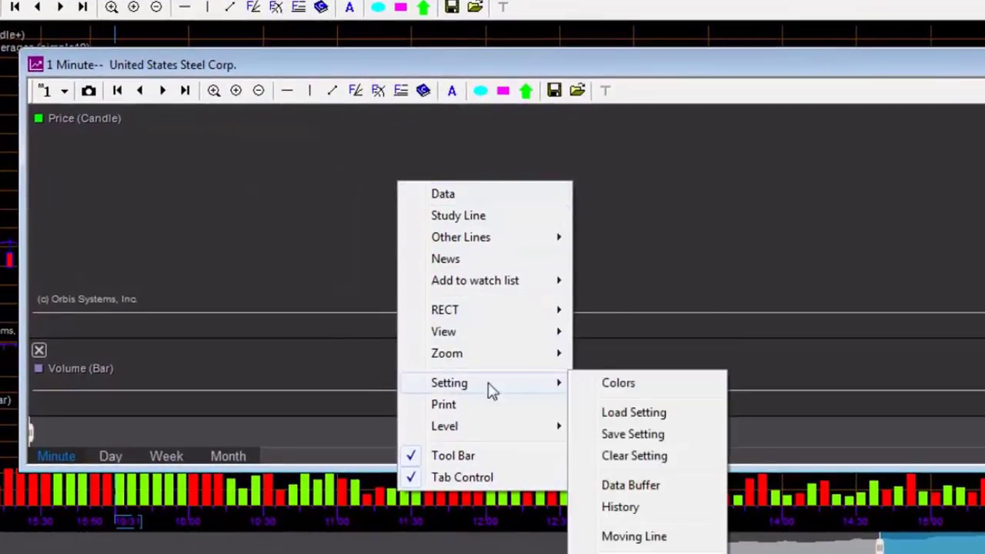
pyautogui.click(623, 415)
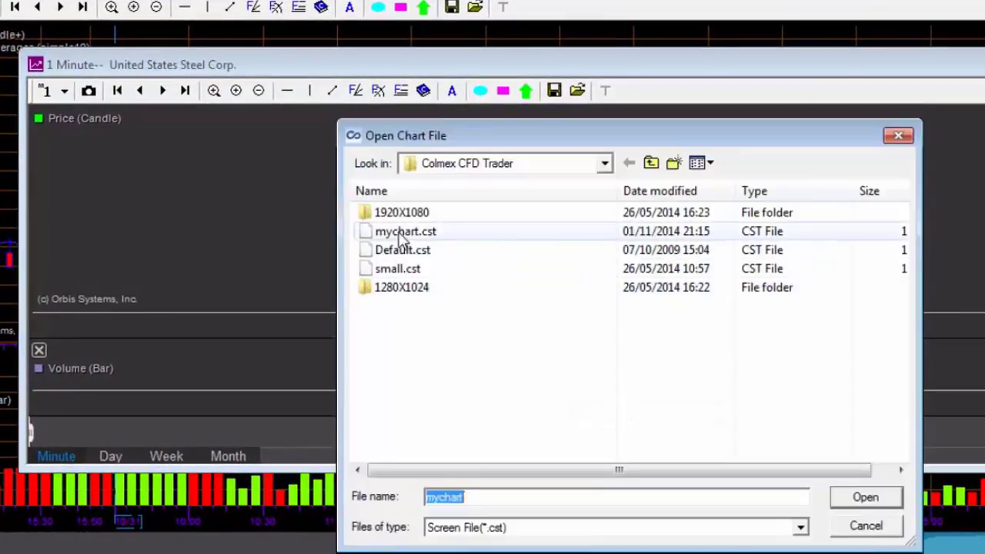